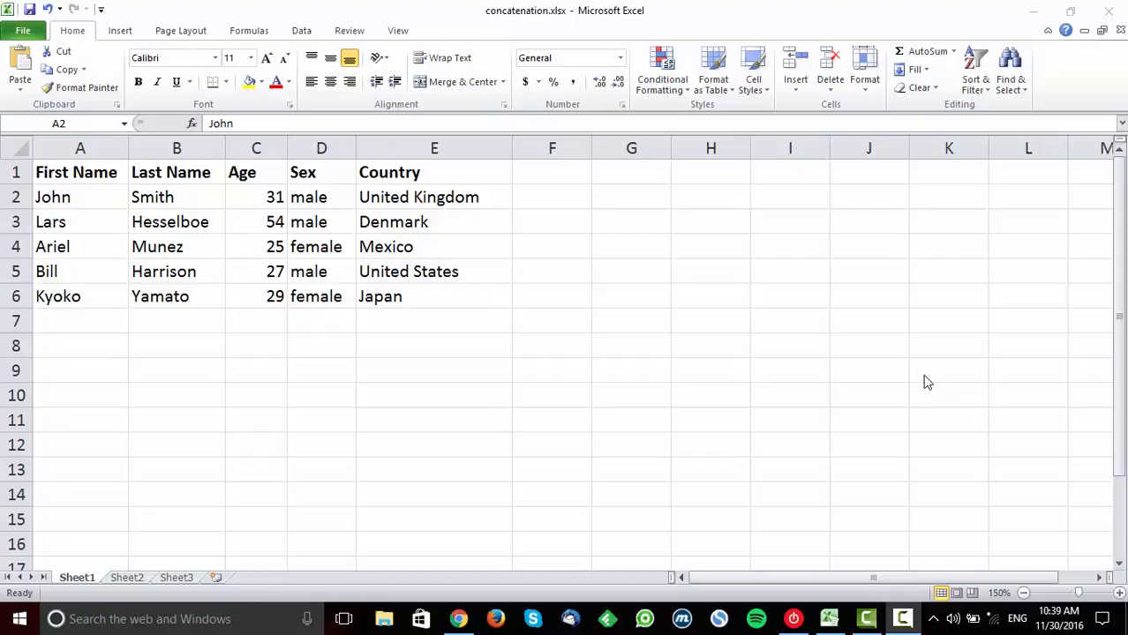
Examine the sample table, looking through the Country column and the first and last name cells in row 2
{"action": "left_click", "coordinate": [729, 22]}
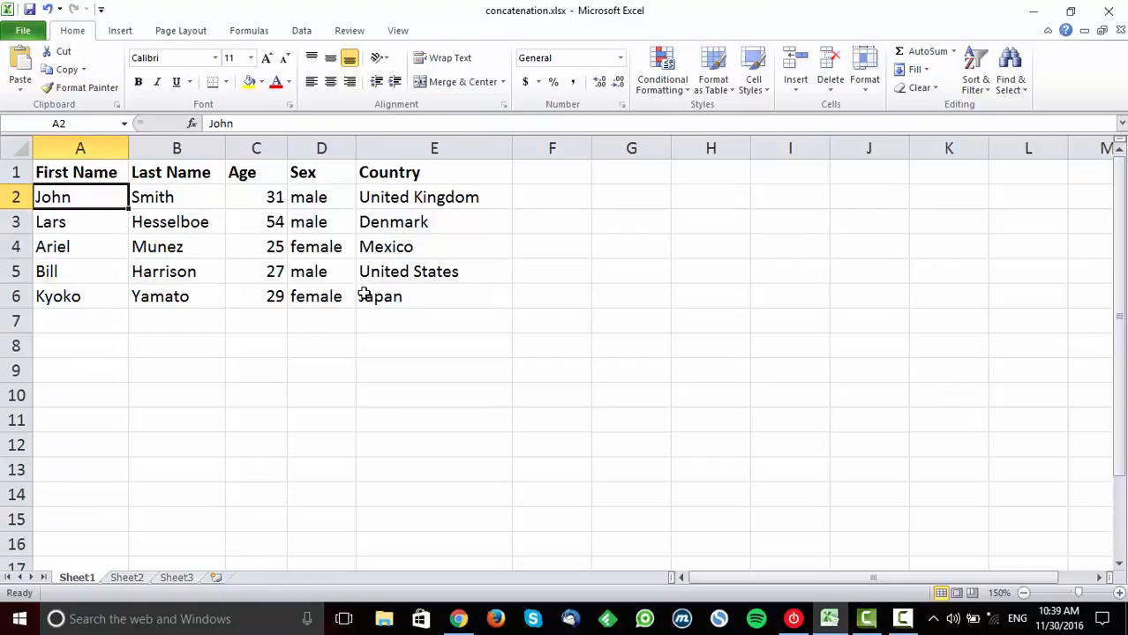
{"action": "left_click_drag", "start_coordinate": [416, 302], "coordinate": [444, 179]}
{"action": "left_click", "coordinate": [433, 201]}
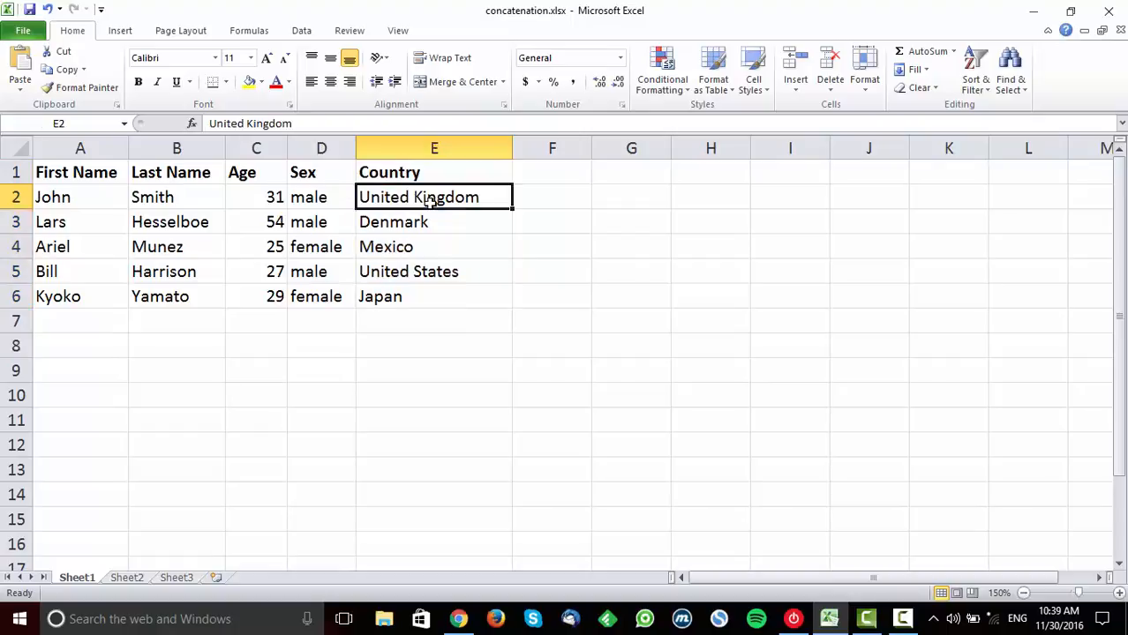
{"action": "key", "text": "Down"}
{"action": "key", "text": "Down"}
{"action": "key", "text": "Down"}
{"action": "key", "text": "Up"}
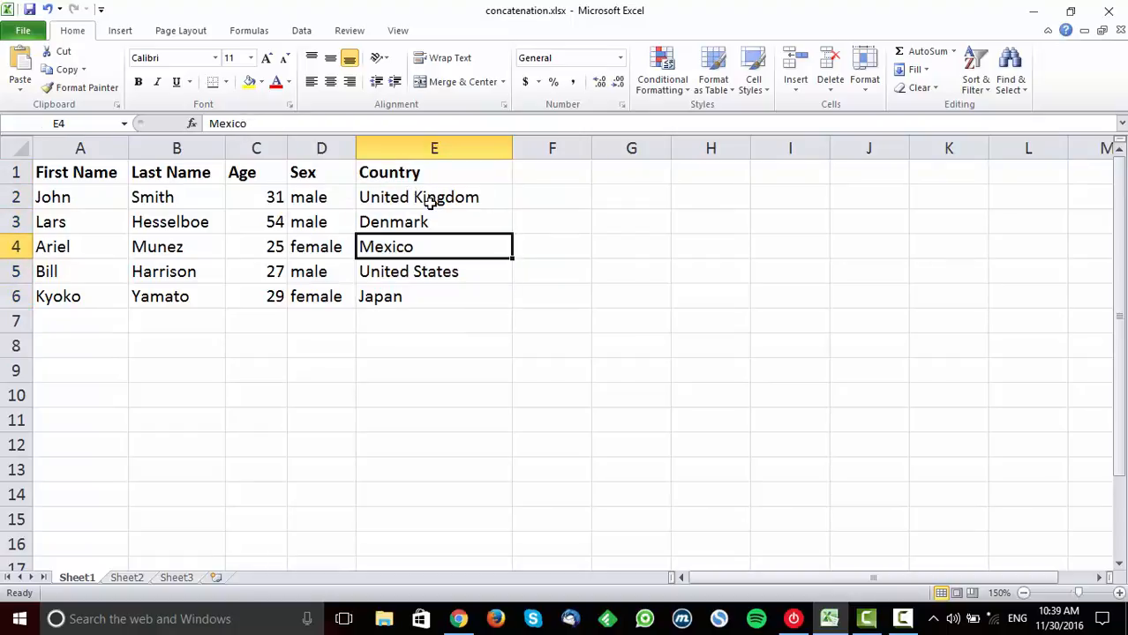
{"action": "key", "text": "Up"}
{"action": "key", "text": "Up"}
{"action": "key", "text": "Up"}
{"action": "key", "text": "Right"}
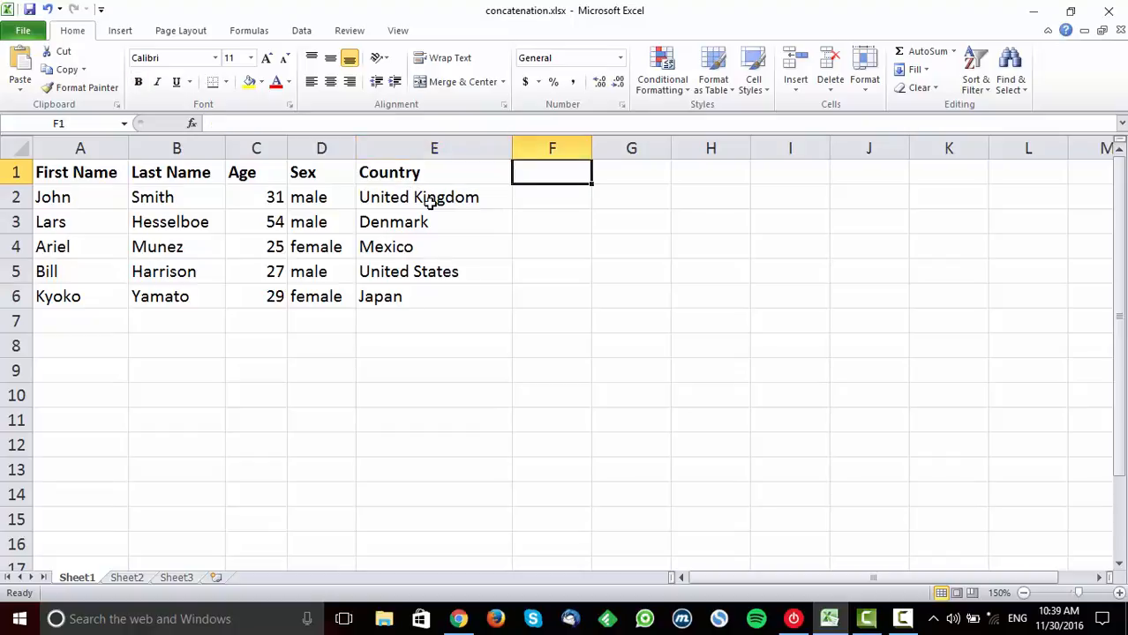
{"action": "left_click", "coordinate": [539, 206]}
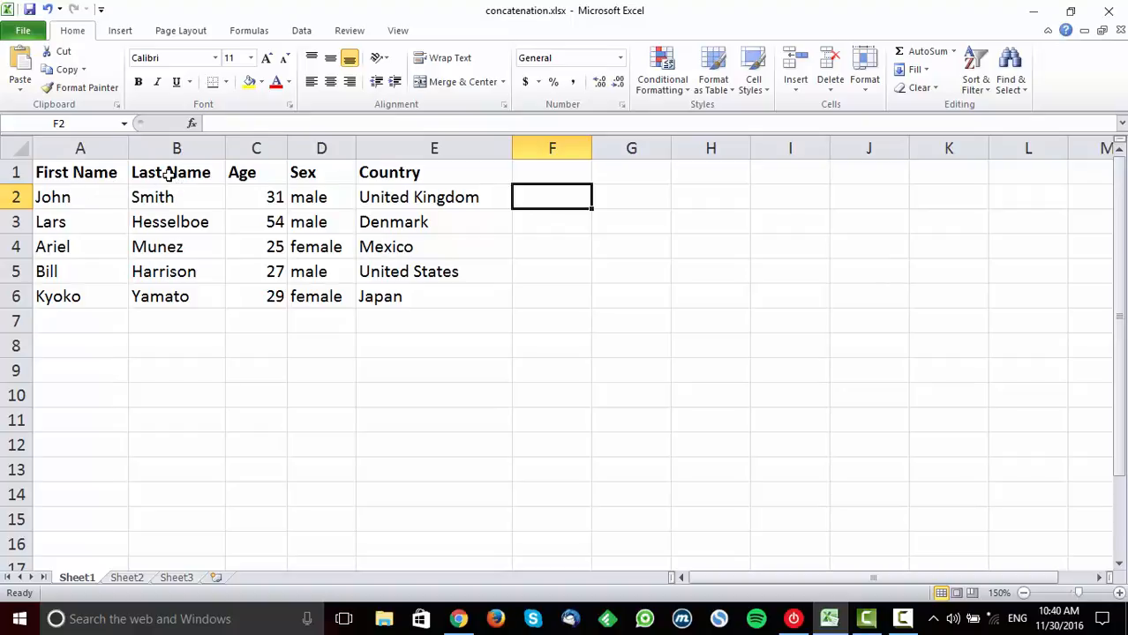
{"action": "left_click", "coordinate": [76, 194]}
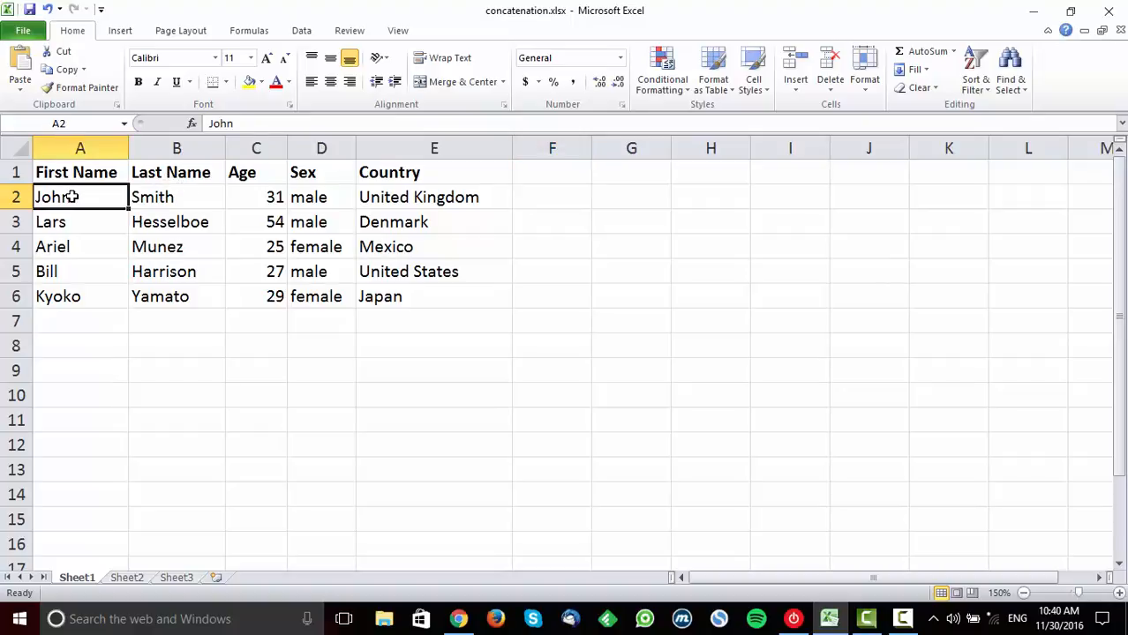
{"action": "left_click", "coordinate": [171, 198]}
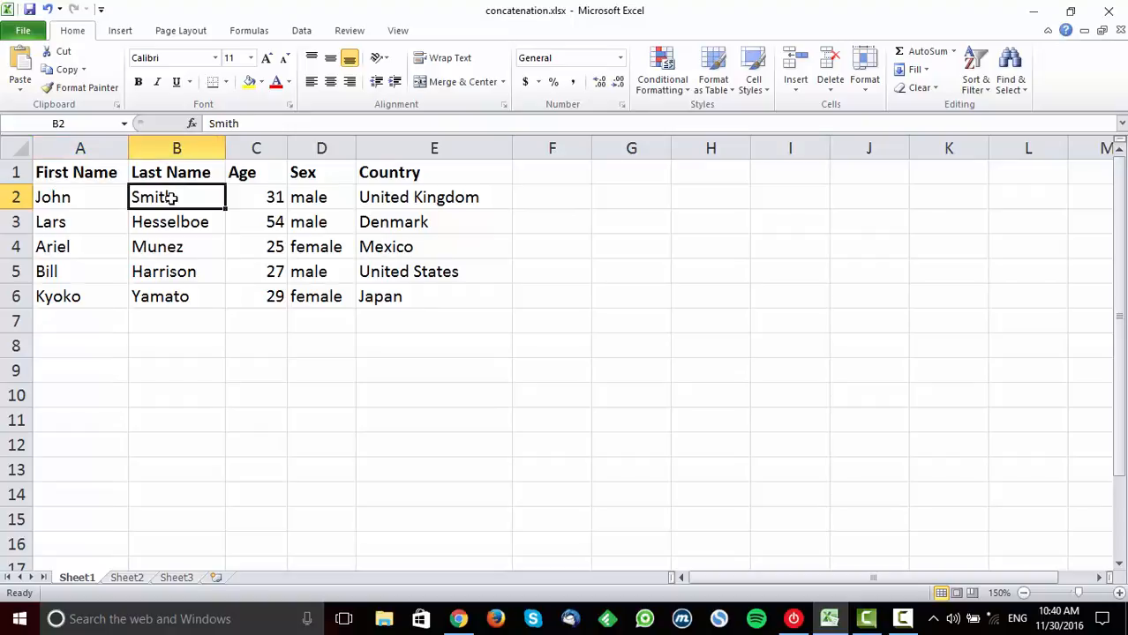
Enter the formula =CONCATENATE(A2, B2) in cell F2 to join the first and last name
{"action": "left_click", "coordinate": [540, 202]}
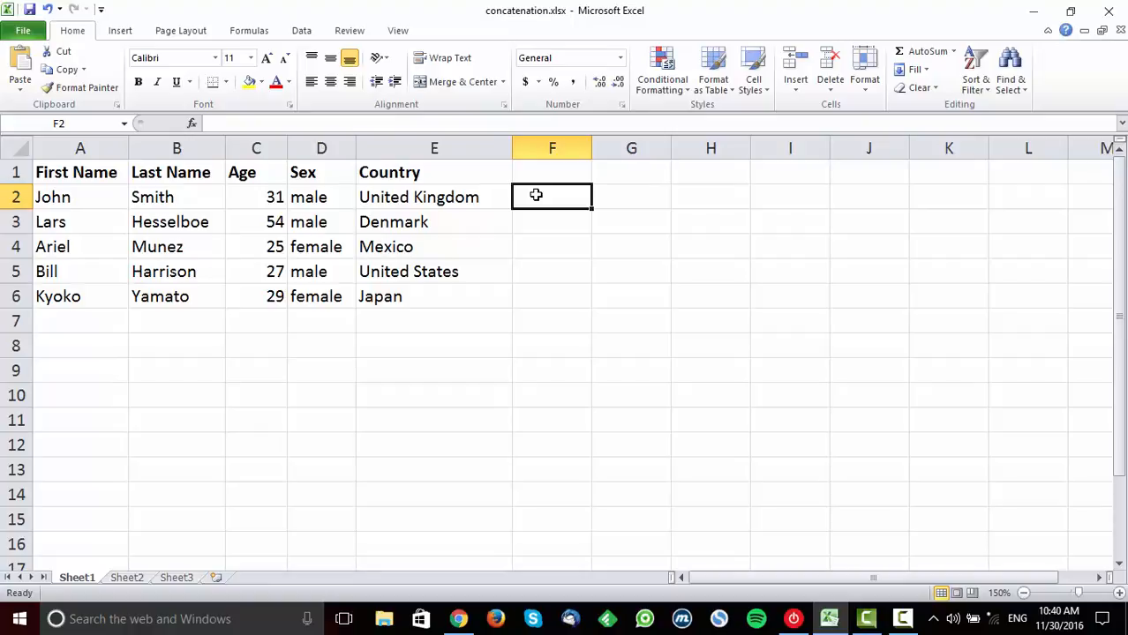
{"action": "type", "text": "="}
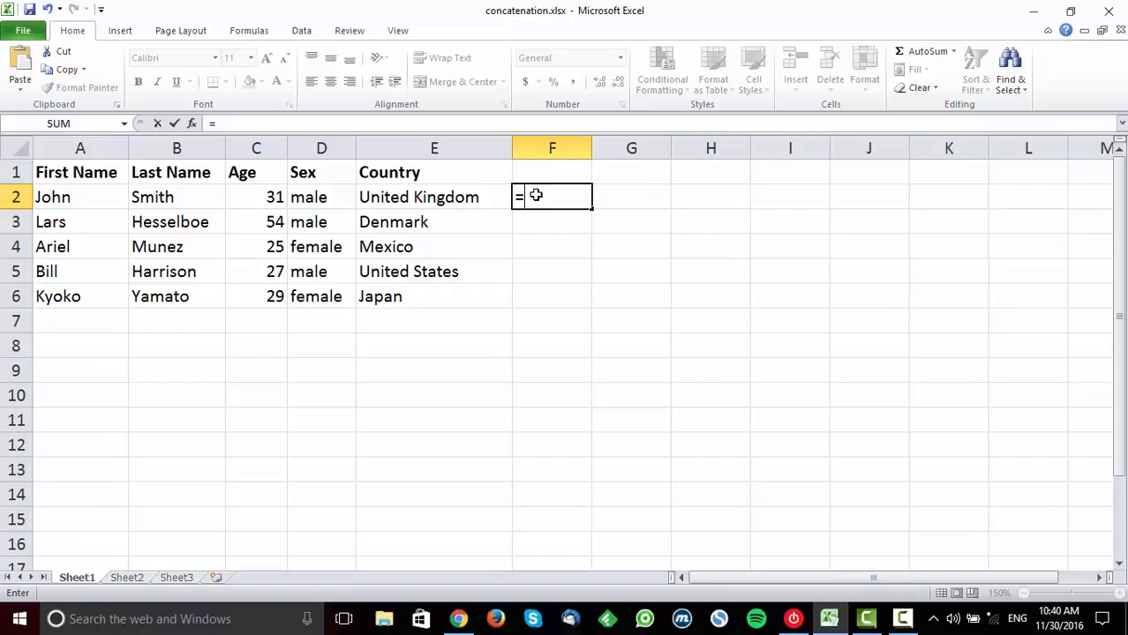
{"action": "type", "text": "con"}
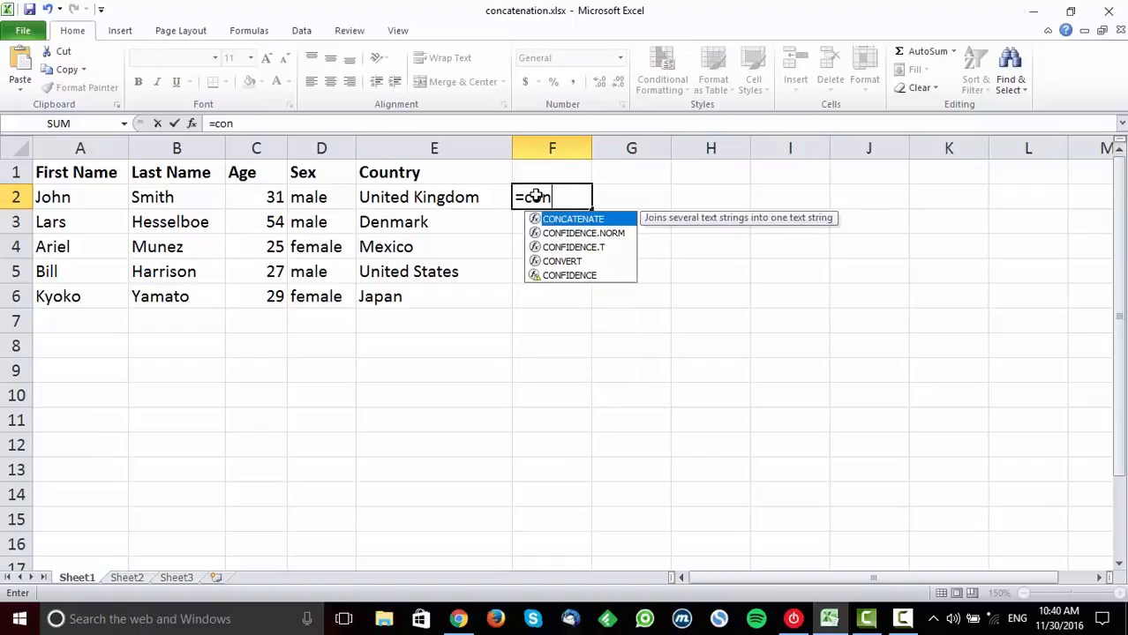
{"action": "type", "text": "catenate"}
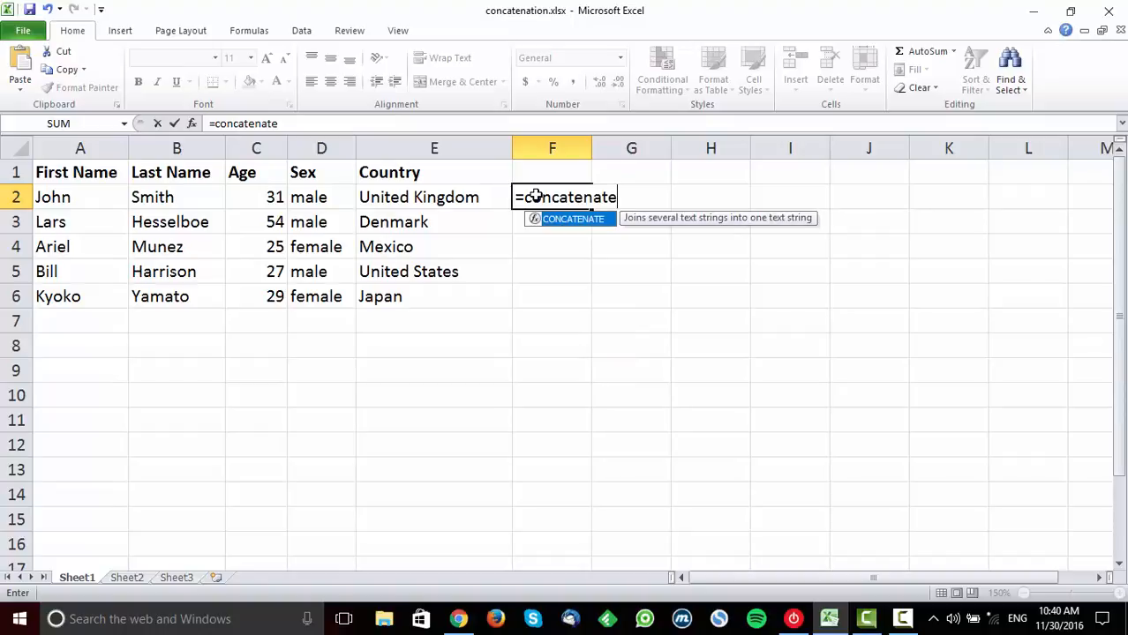
{"action": "type", "text": "("}
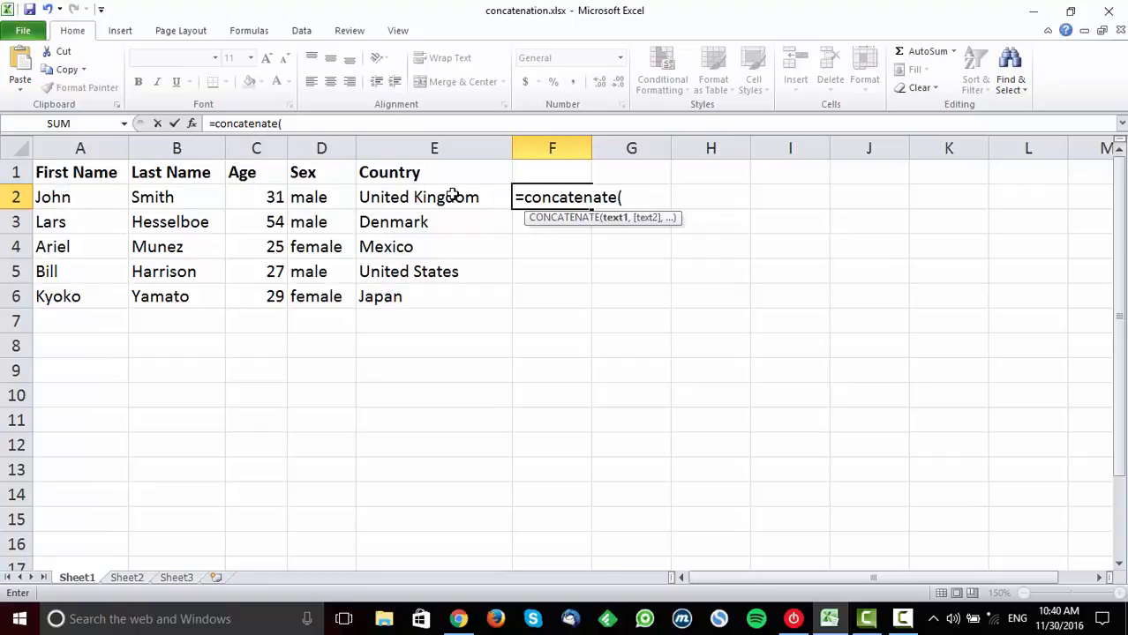
{"action": "type", "text": "a2"}
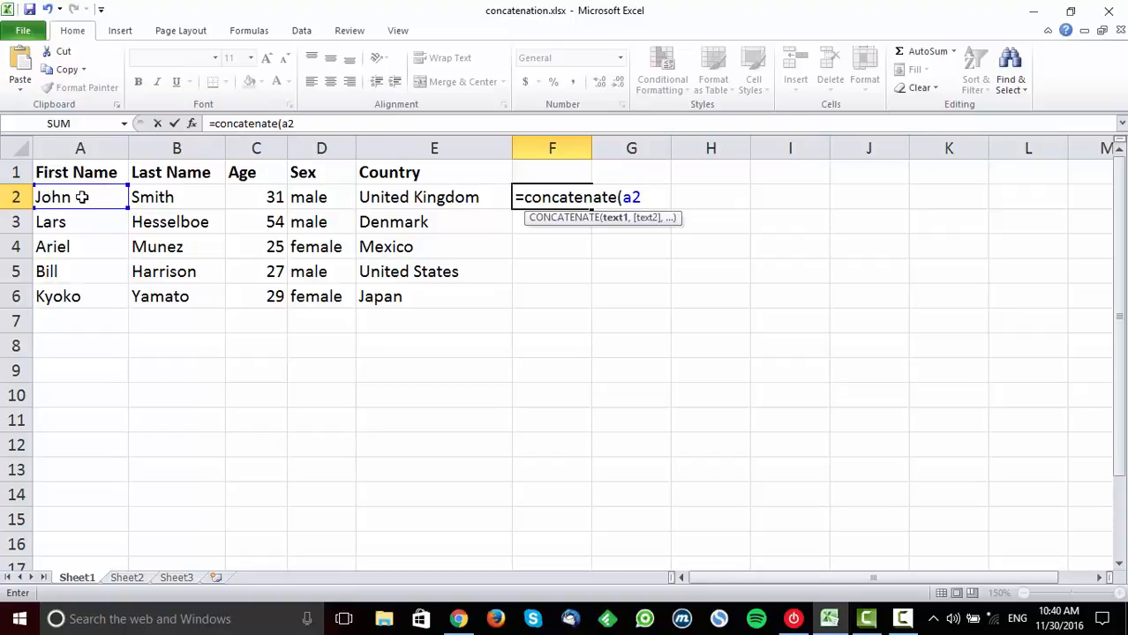
{"action": "key", "text": "BackSpace"}
{"action": "key", "text": "BackSpace"}
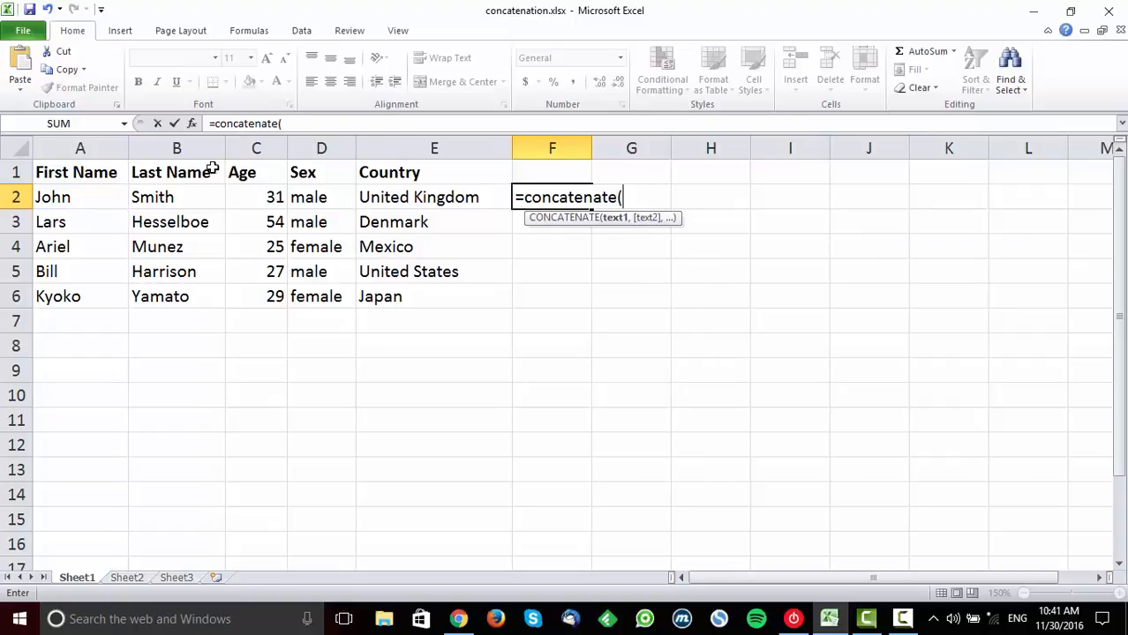
{"action": "left_click", "coordinate": [79, 198]}
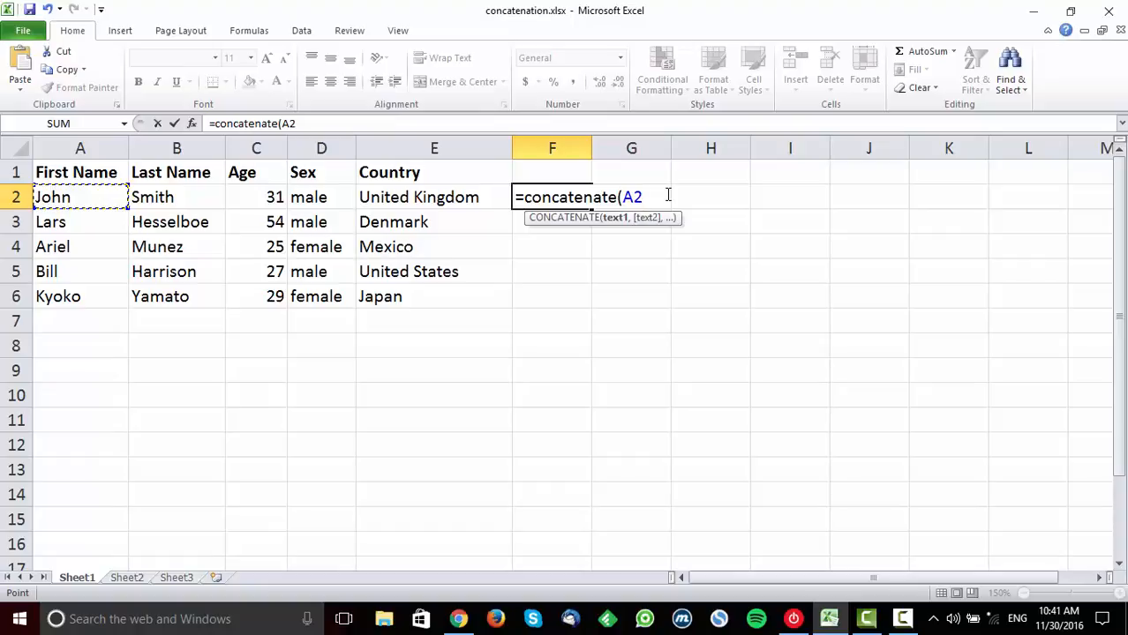
{"action": "type", "text": ","}
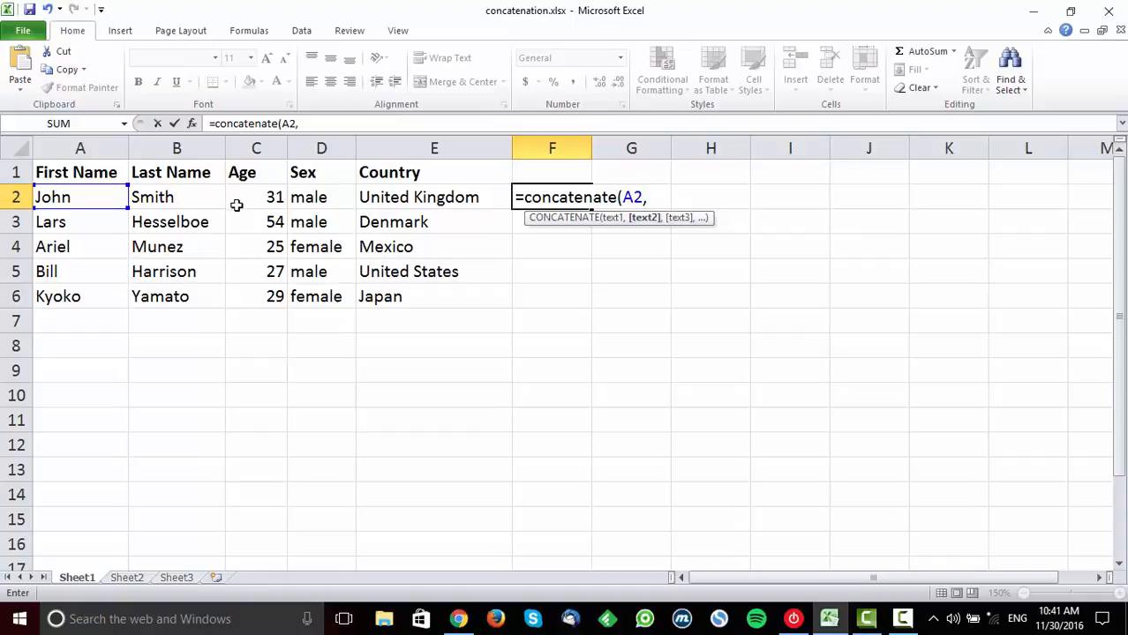
{"action": "left_click", "coordinate": [188, 197]}
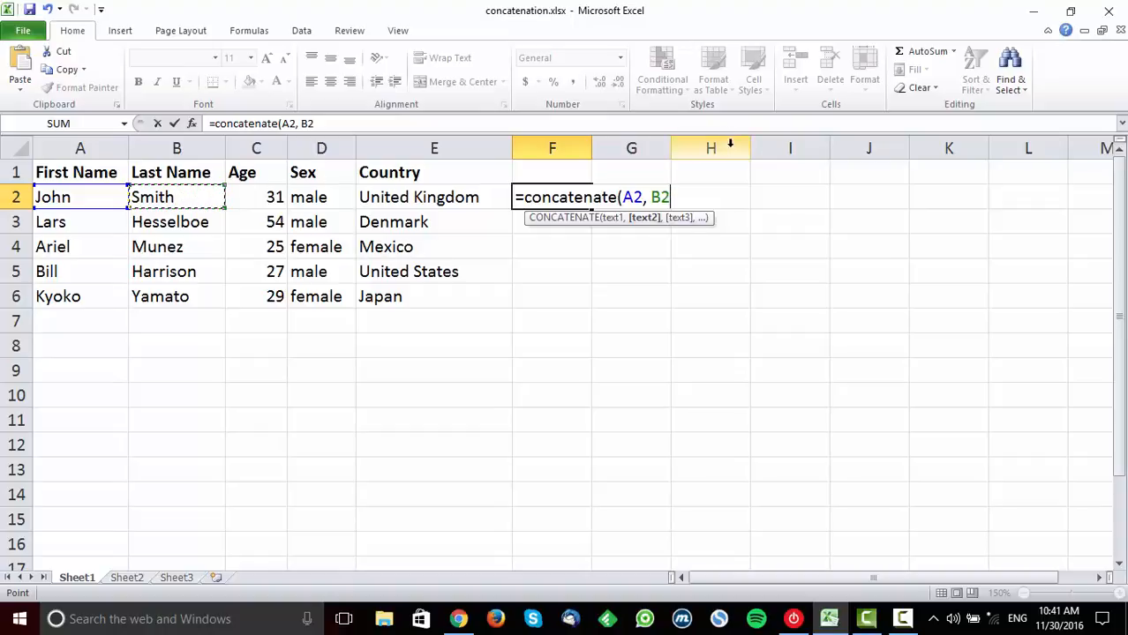
{"action": "type", "text": "_"}
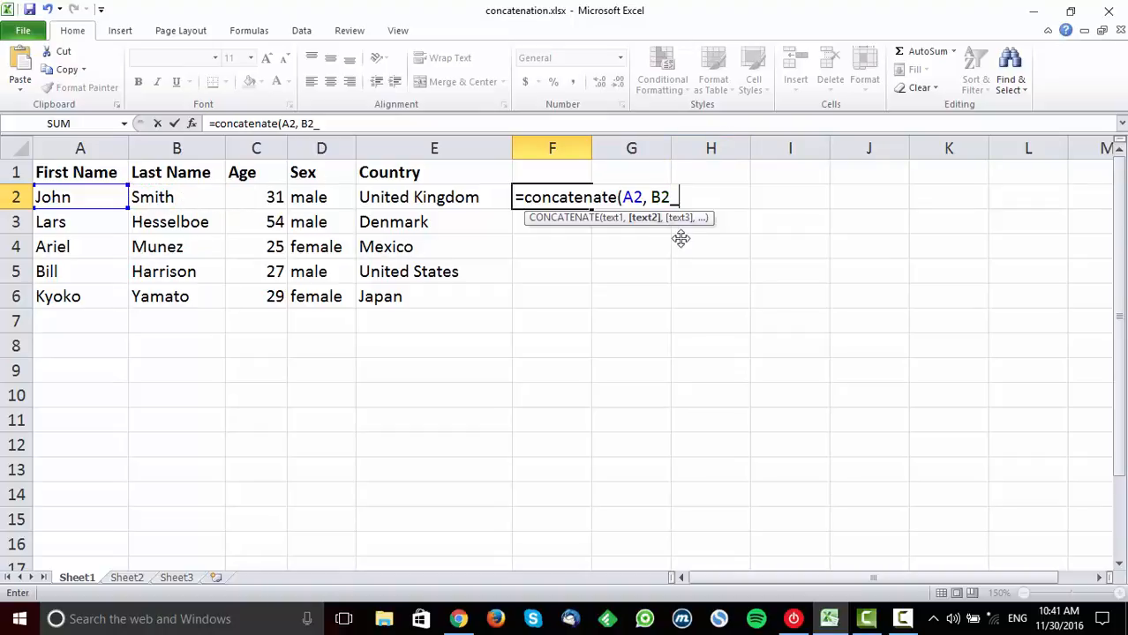
{"action": "key", "text": "BackSpace"}
{"action": "type", "text": ")"}
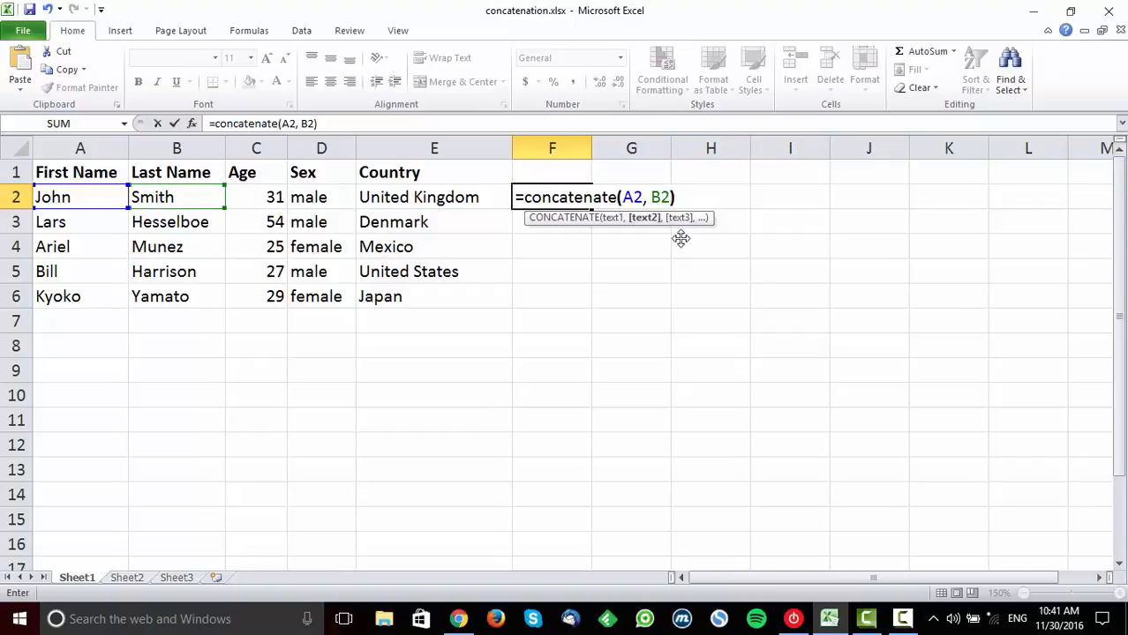
{"action": "key", "text": "Return"}
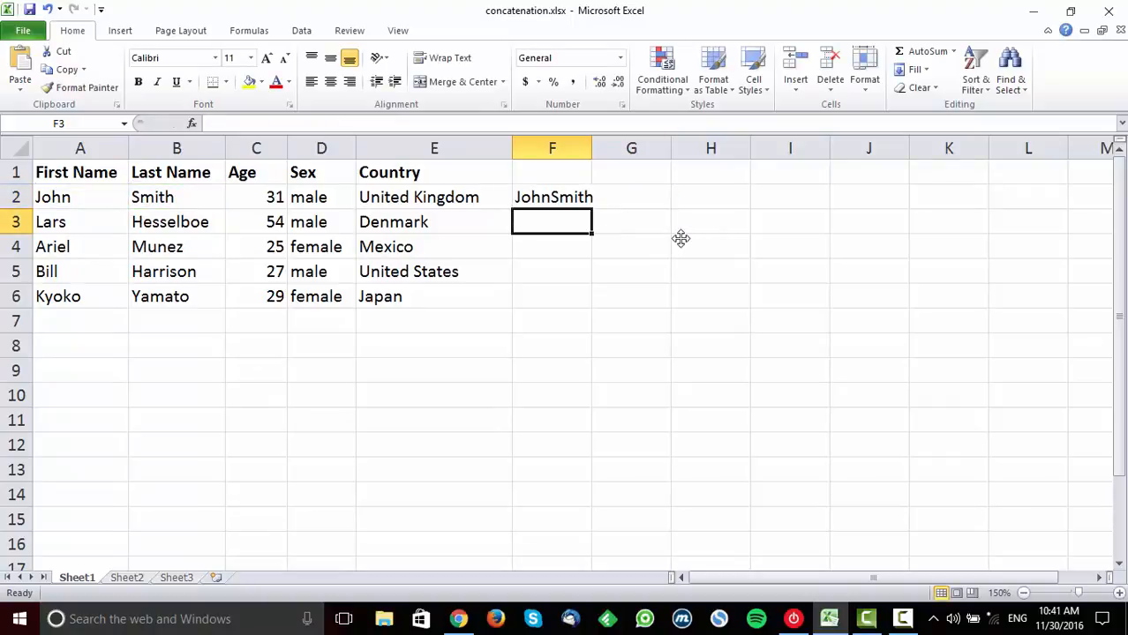
Edit the formula in F2 to =CONCATENATE(A2, " ", B2), adding a space between the first and last name
{"action": "key", "text": "Up"}
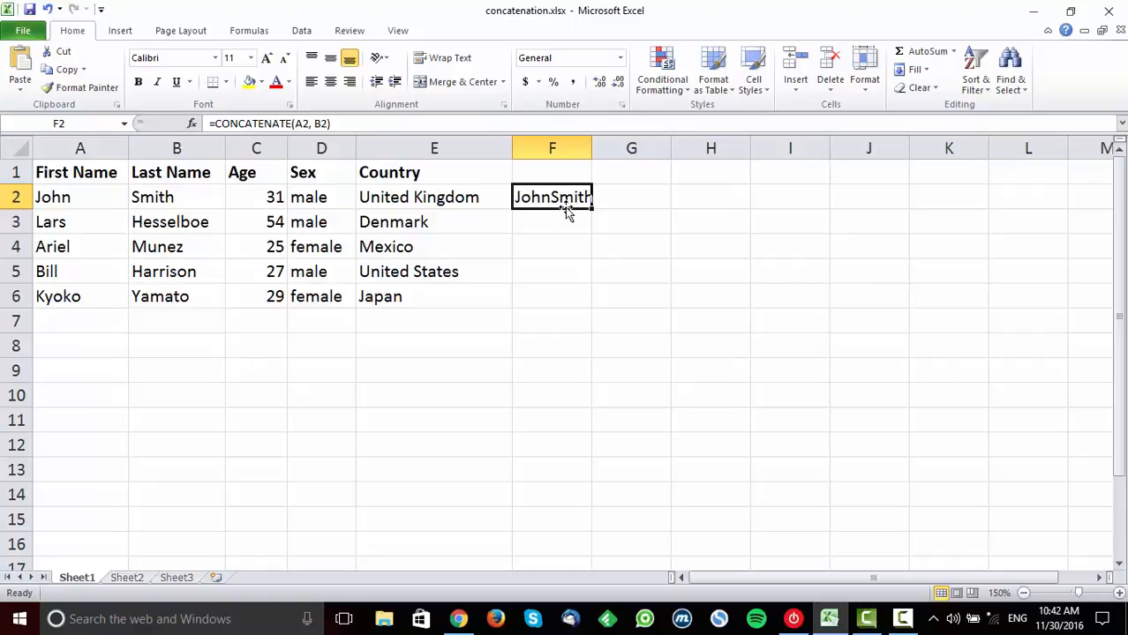
{"action": "double_click", "coordinate": [559, 197]}
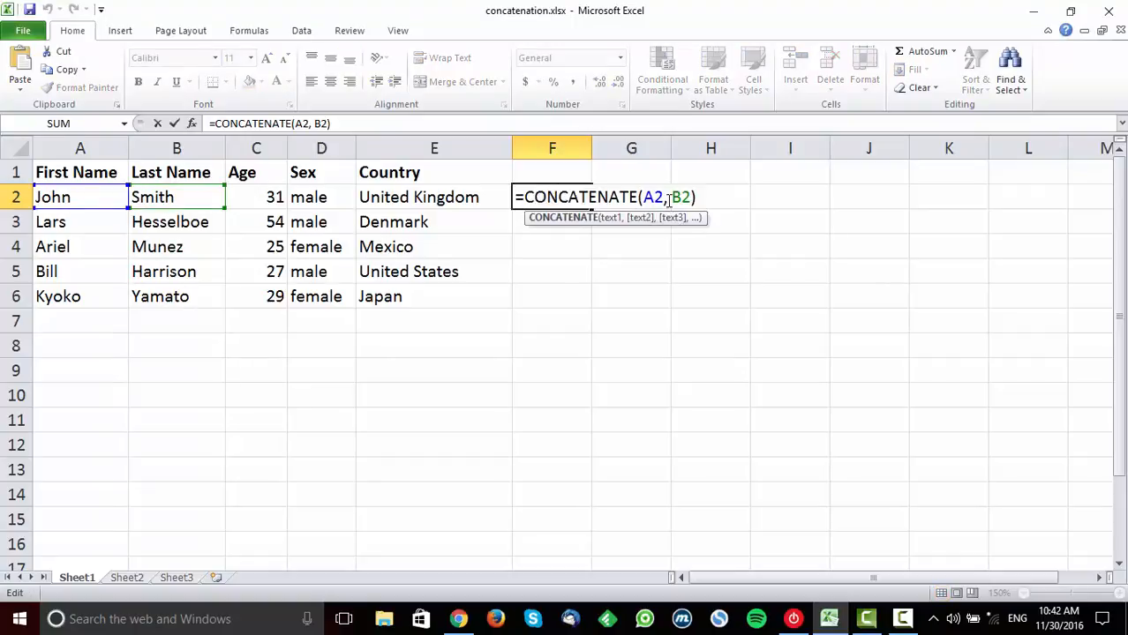
{"action": "left_click", "coordinate": [669, 197]}
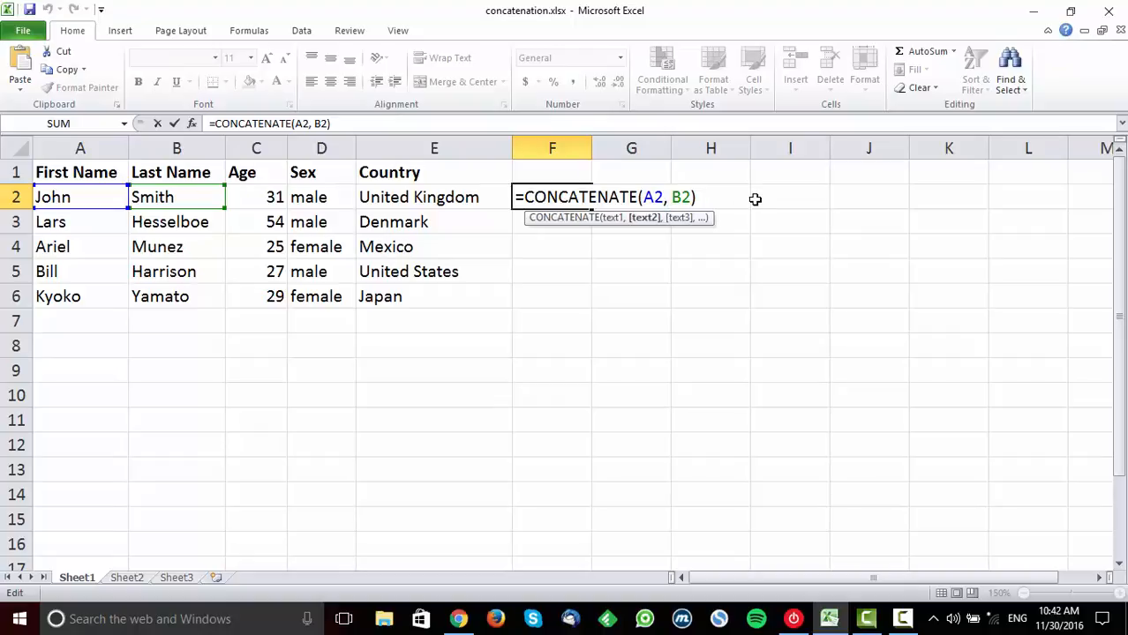
{"action": "type", "text": "\" \" "}
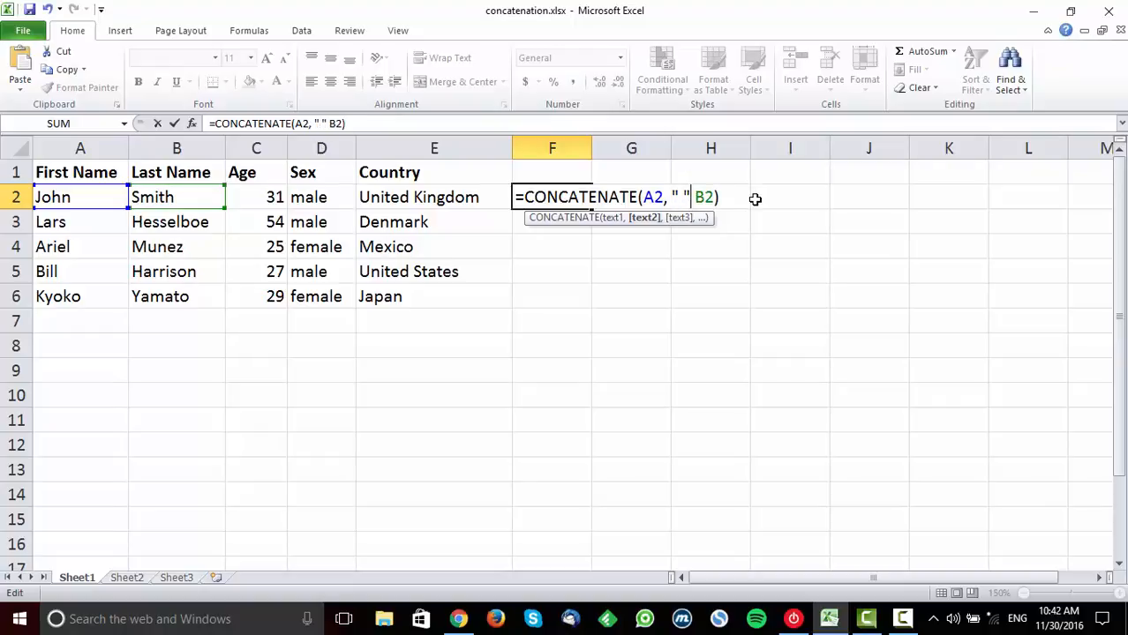
{"action": "type", "text": ","}
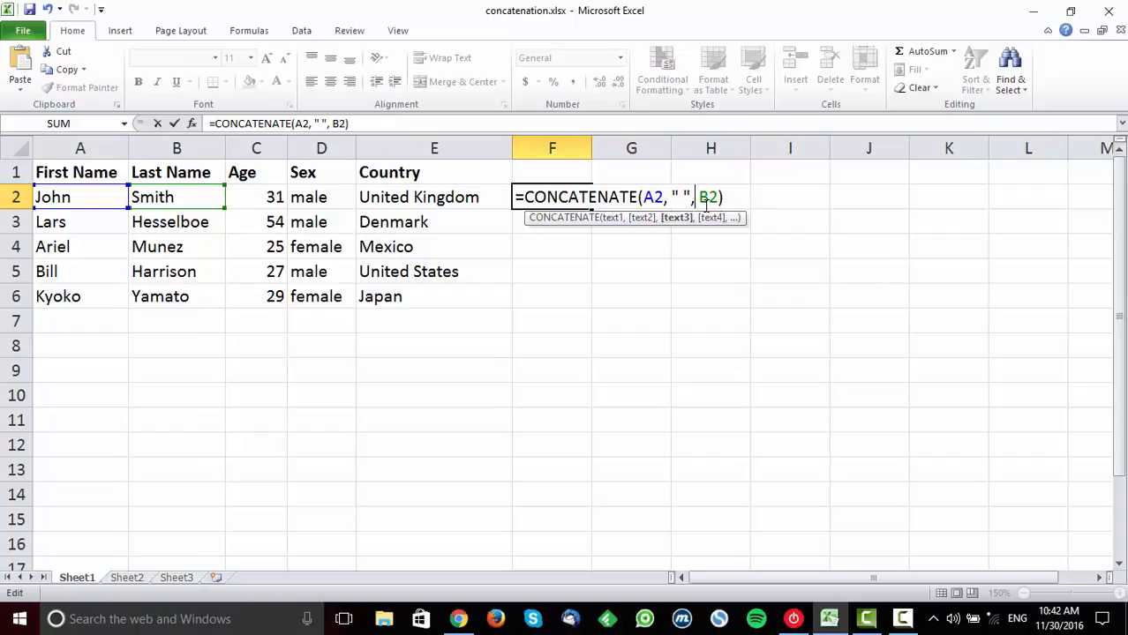
{"action": "left_click_drag", "start_coordinate": [671, 198], "coordinate": [693, 197]}
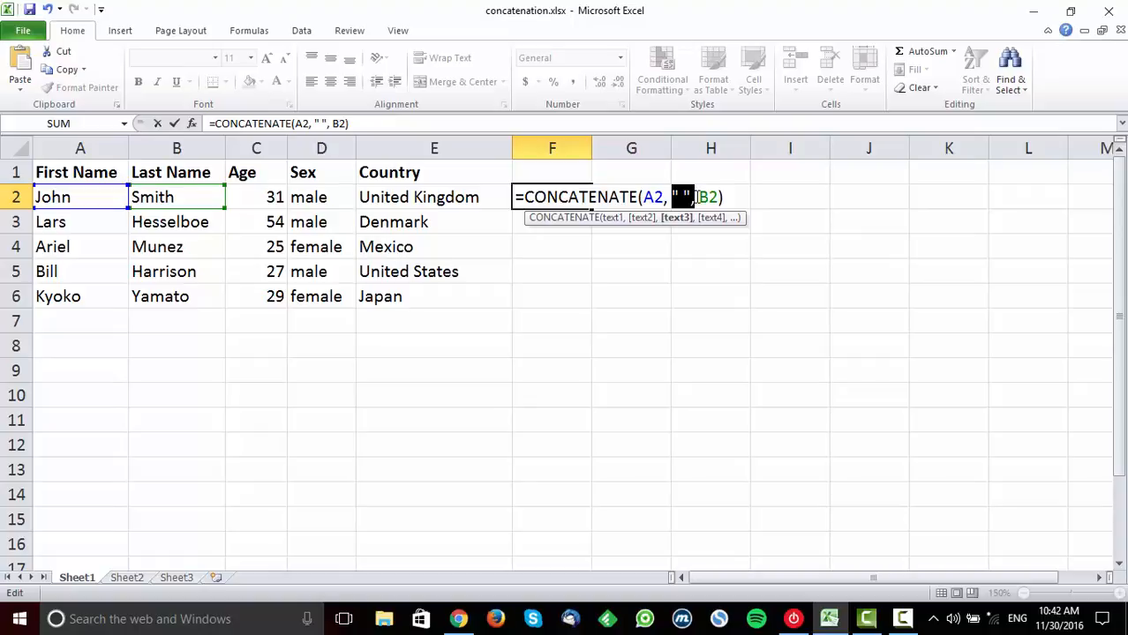
{"action": "left_click", "coordinate": [695, 198]}
{"action": "left_click", "coordinate": [680, 197]}
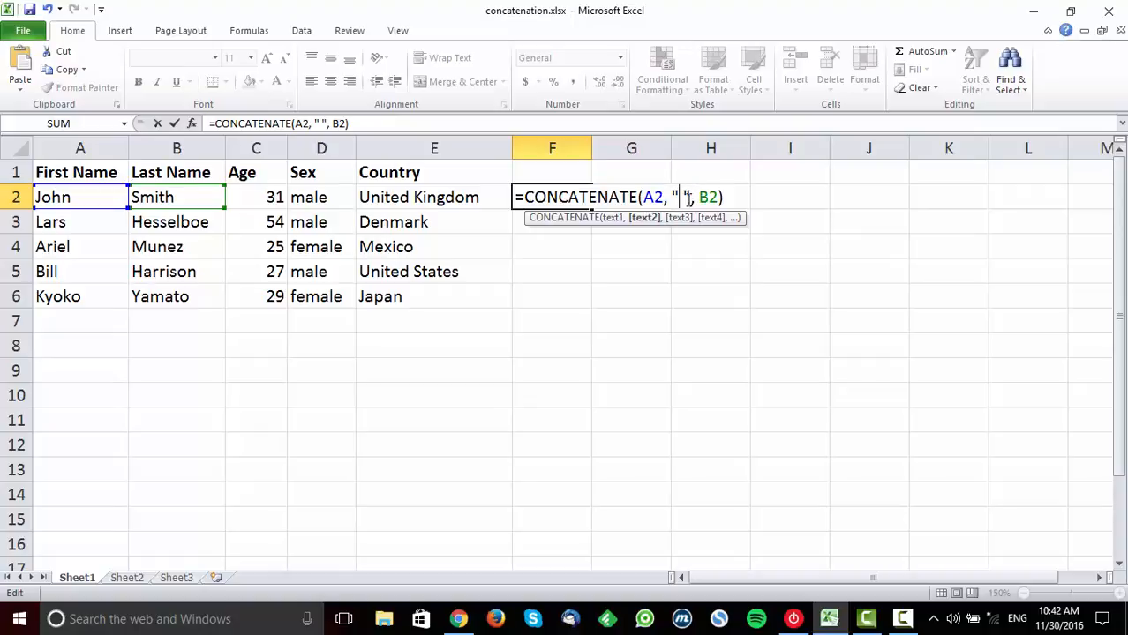
{"action": "left_click_drag", "start_coordinate": [669, 197], "coordinate": [690, 199]}
{"action": "left_click", "coordinate": [693, 197]}
{"action": "left_click_drag", "start_coordinate": [672, 198], "coordinate": [683, 197]}
{"action": "left_click", "coordinate": [726, 197]}
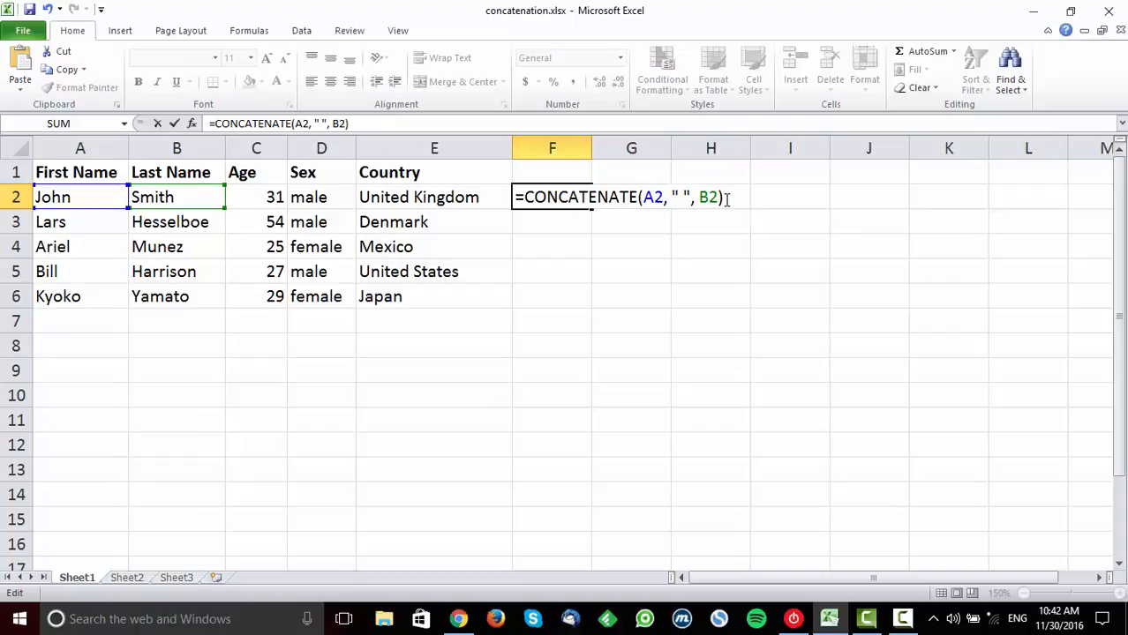
{"action": "key", "text": "Return"}
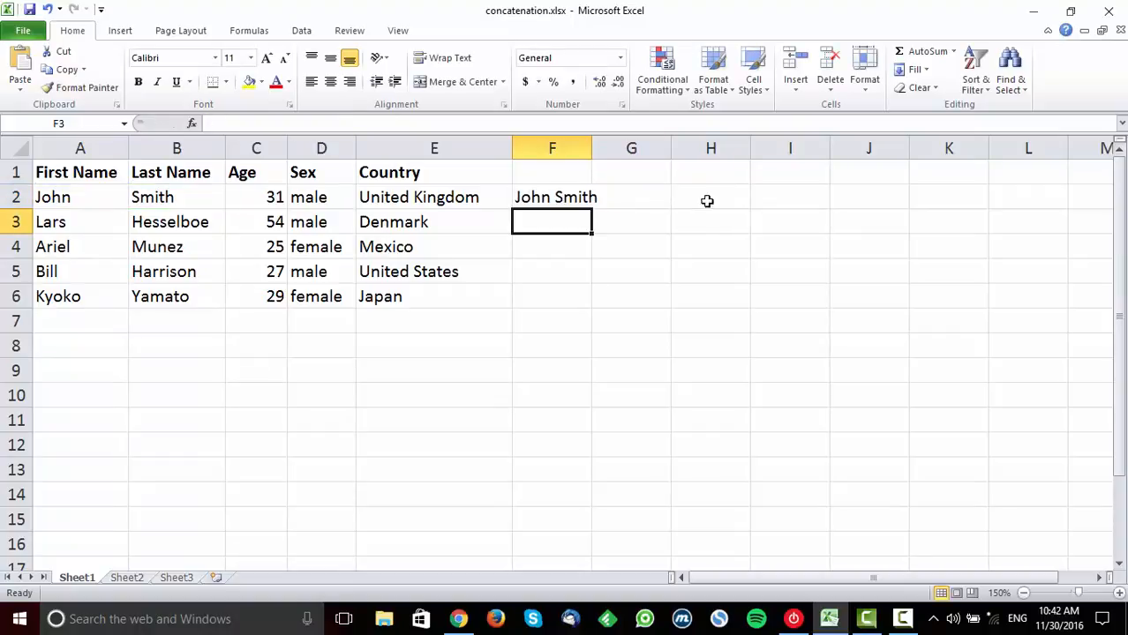
Widen column F slightly to fit the full name and fill the F2 formula down through F6
{"action": "left_click", "coordinate": [571, 198]}
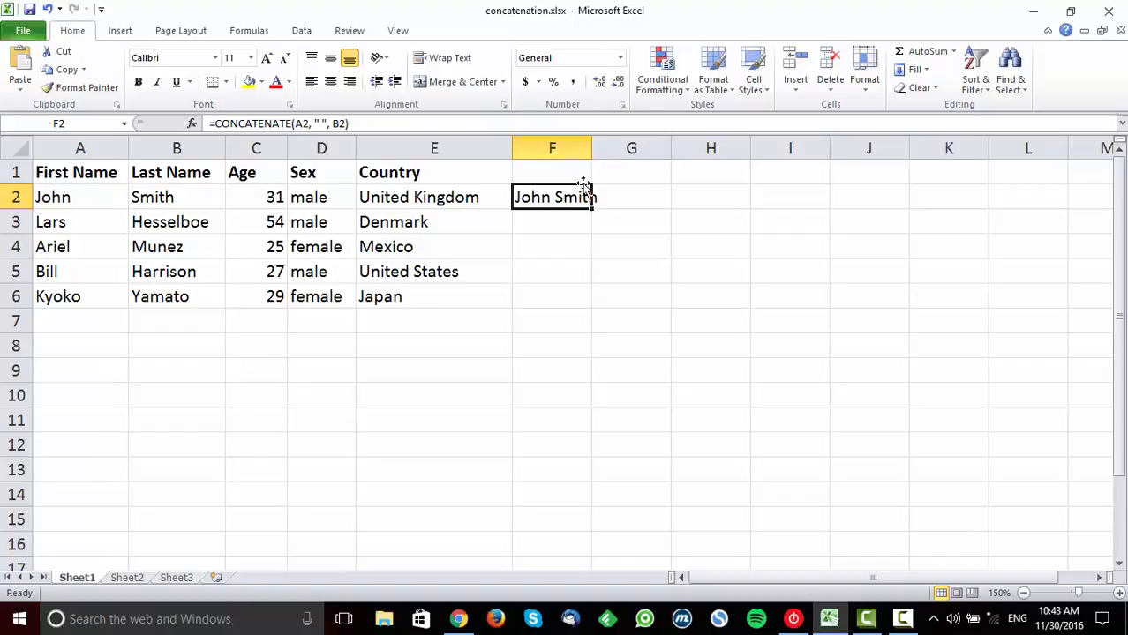
{"action": "left_click_drag", "start_coordinate": [589, 148], "coordinate": [614, 148]}
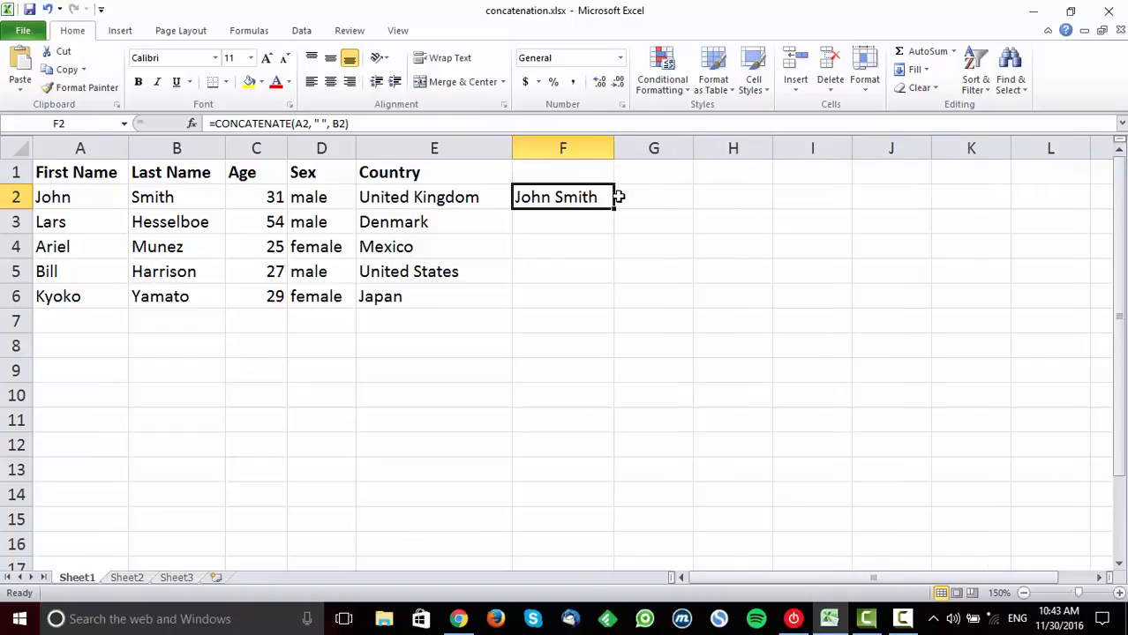
{"action": "left_click_drag", "start_coordinate": [615, 212], "coordinate": [615, 303]}
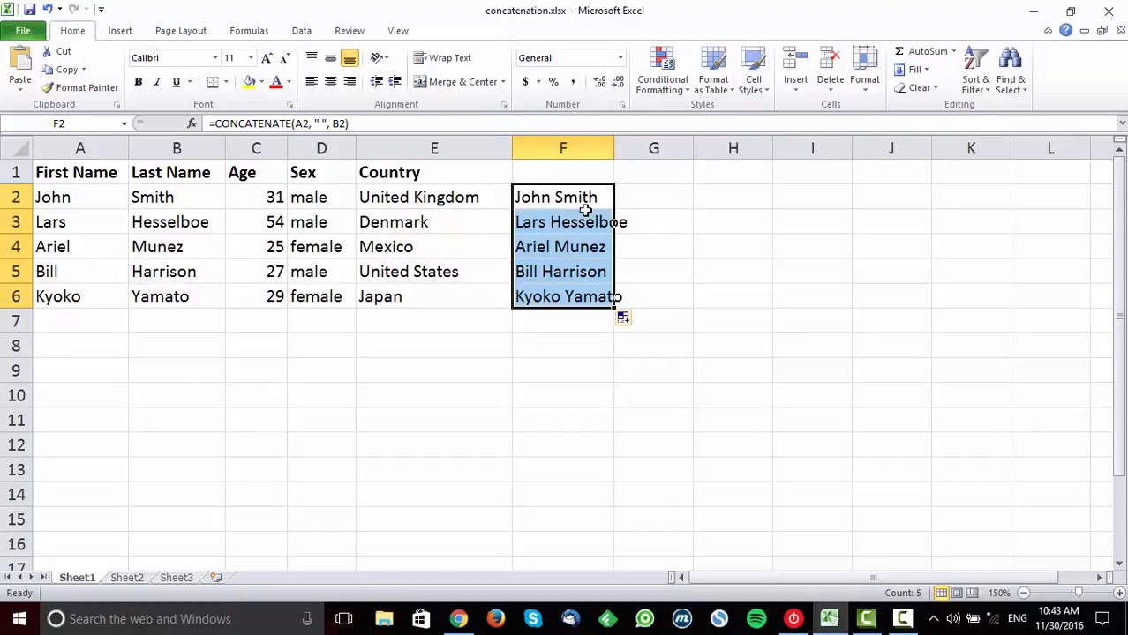
Clear the formulas from F2:F6 and widen column F to make room for much longer text
{"action": "key", "text": "Delete"}
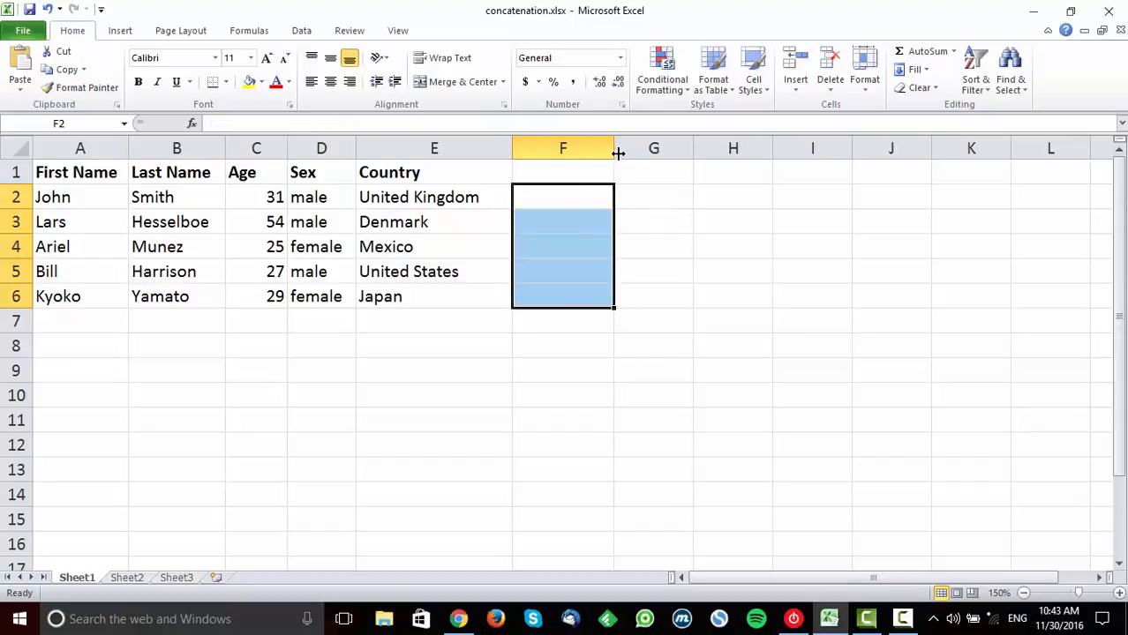
{"action": "left_click_drag", "start_coordinate": [616, 147], "coordinate": [938, 146]}
Begin a formula in cell F2 with =concatenate(a2, " ", b2, to join the first and last name with a space
{"action": "left_click", "coordinate": [544, 197]}
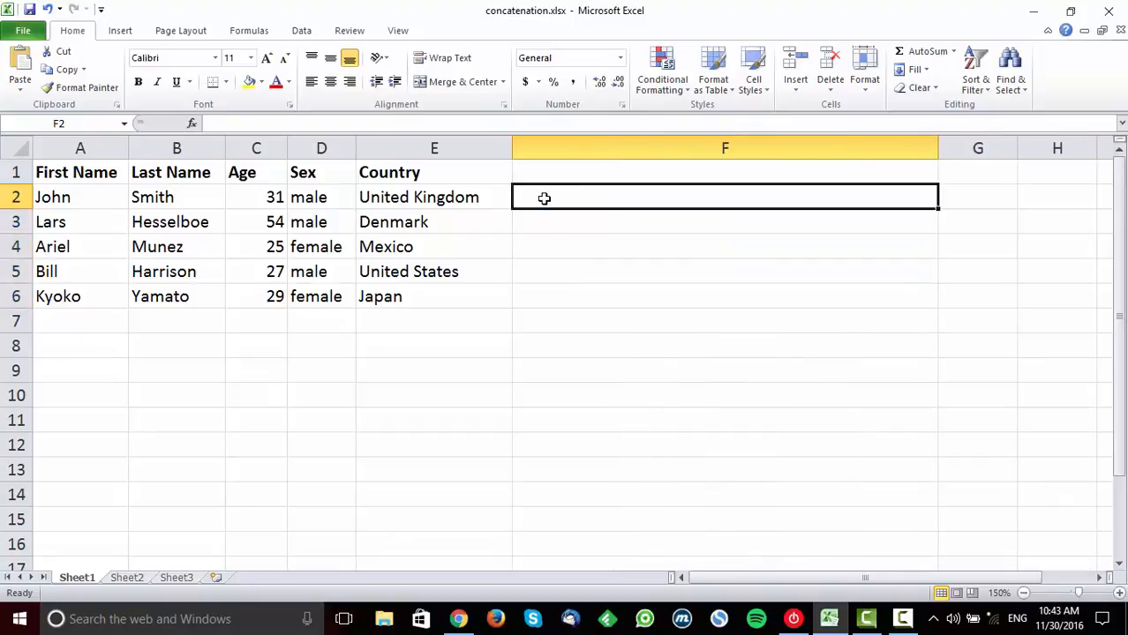
{"action": "double_click", "coordinate": [545, 198]}
{"action": "type", "text": "="}
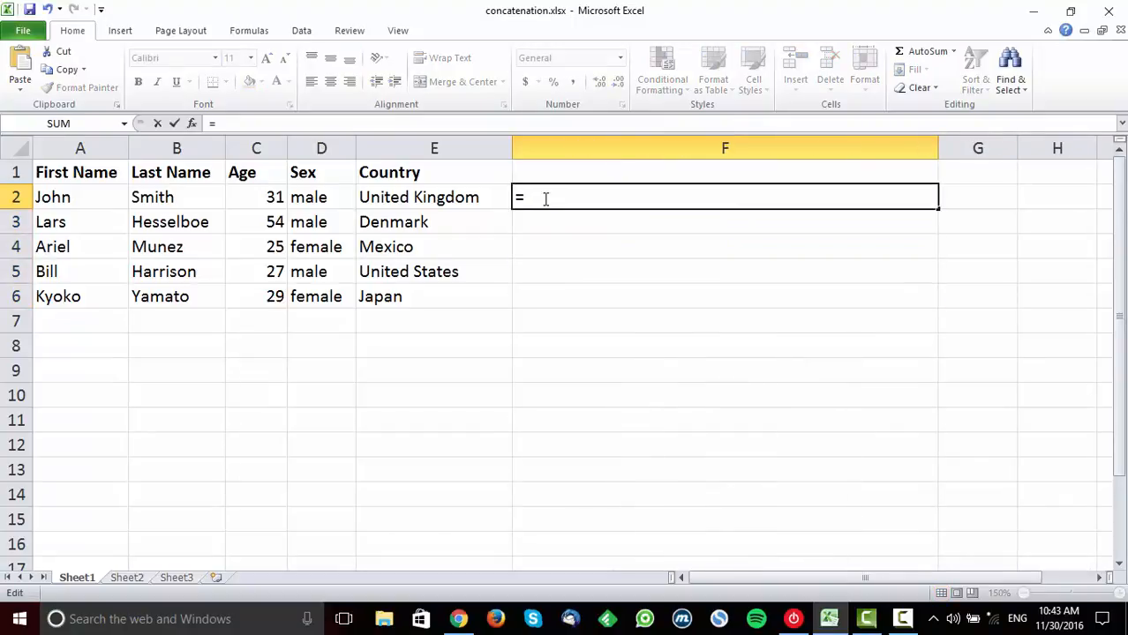
{"action": "type", "text": "concate"}
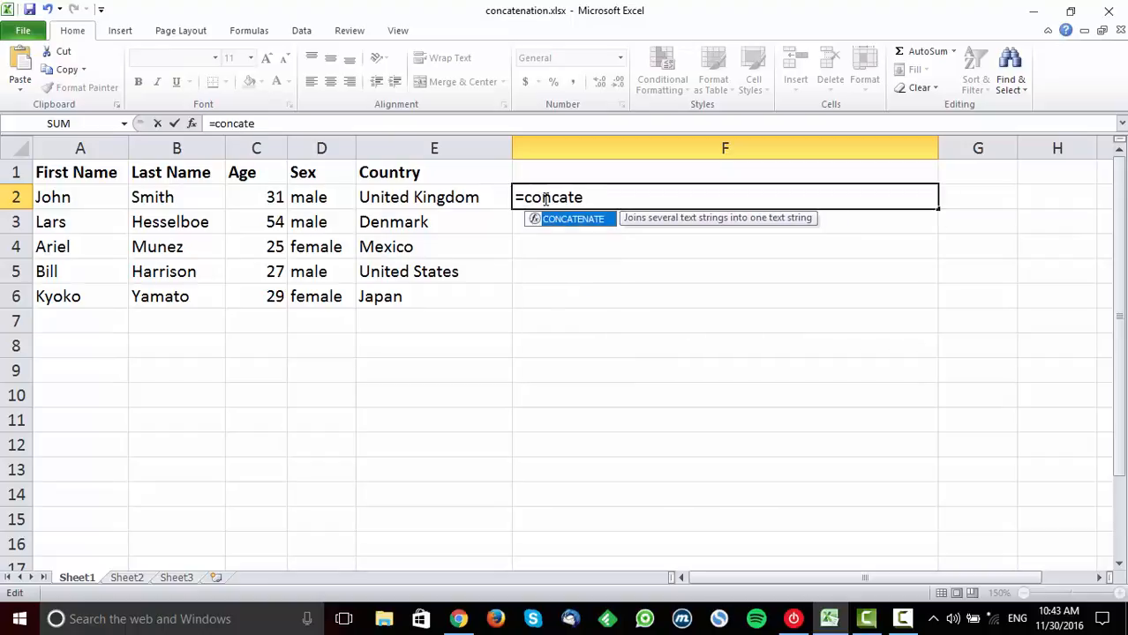
{"action": "type", "text": "nate("}
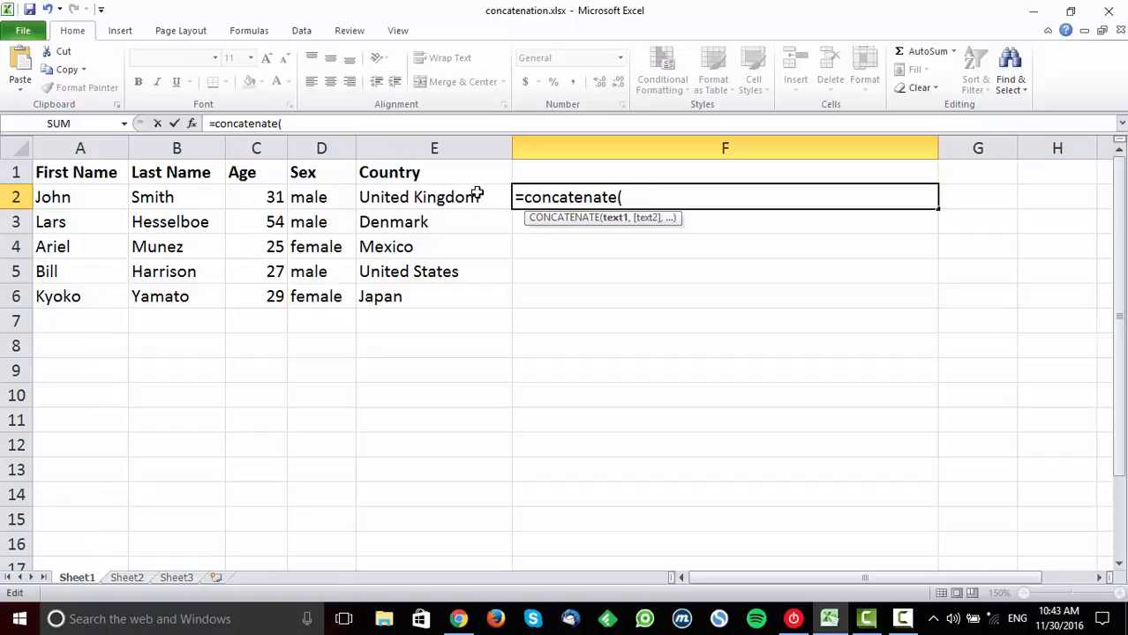
{"action": "type", "text": "a2, \""}
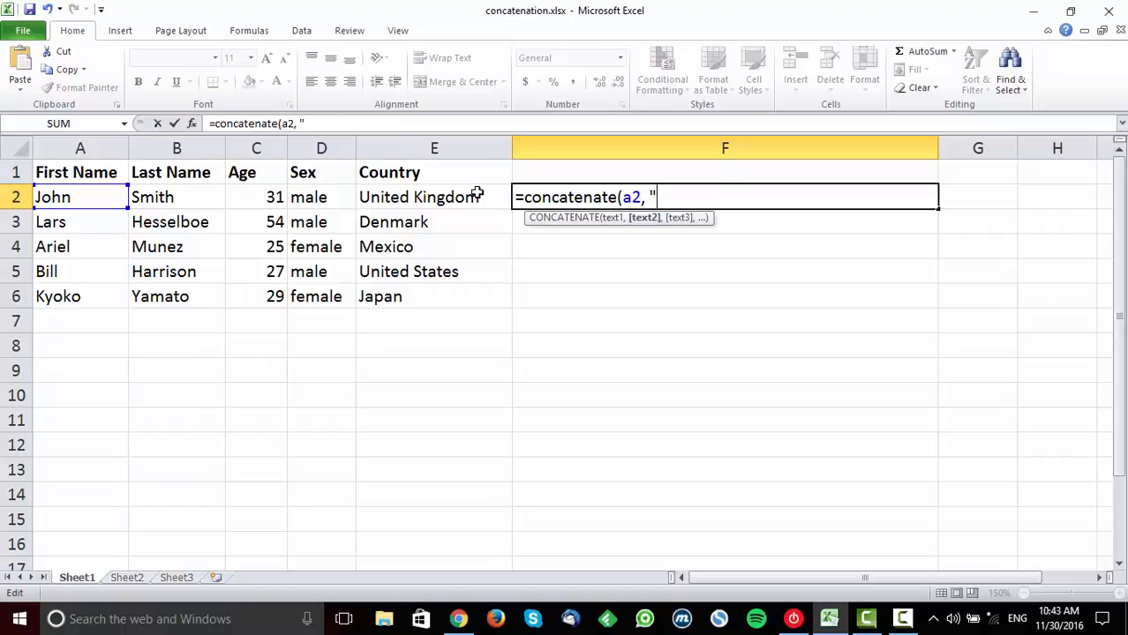
{"action": "type", "text": " \","}
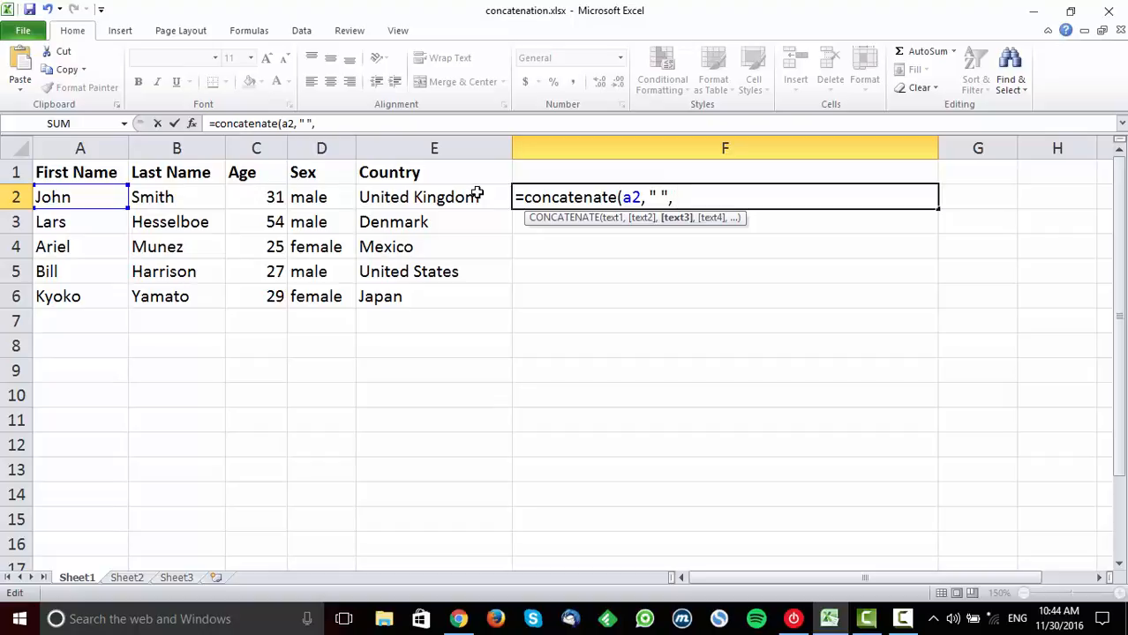
{"action": "type", "text": " b3"}
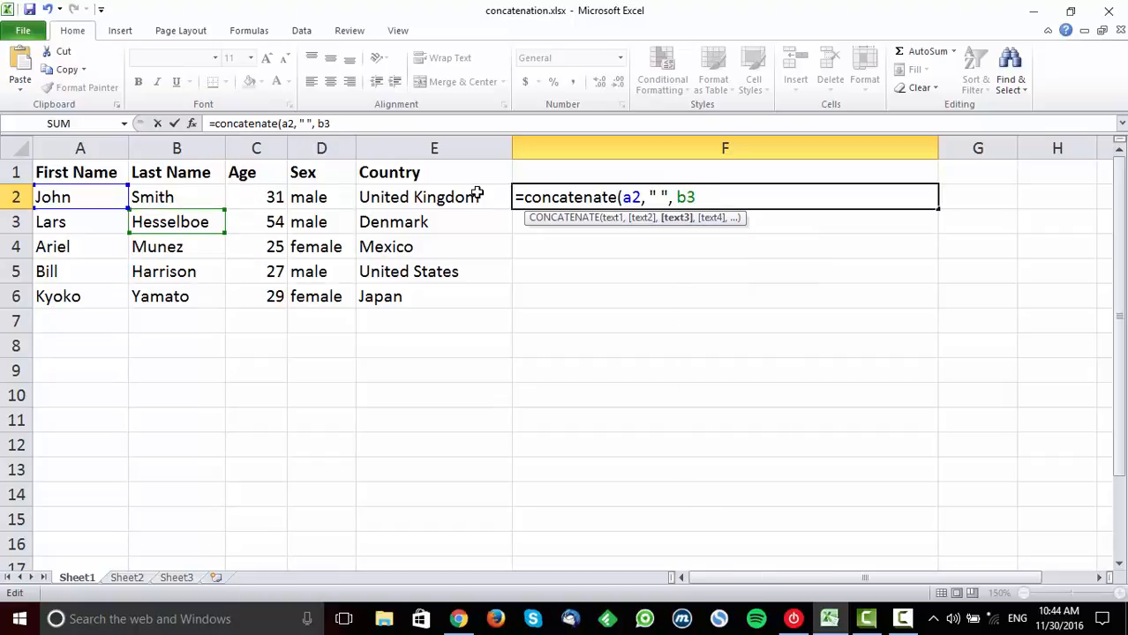
{"action": "key", "text": "BackSpace"}
{"action": "type", "text": "2,"}
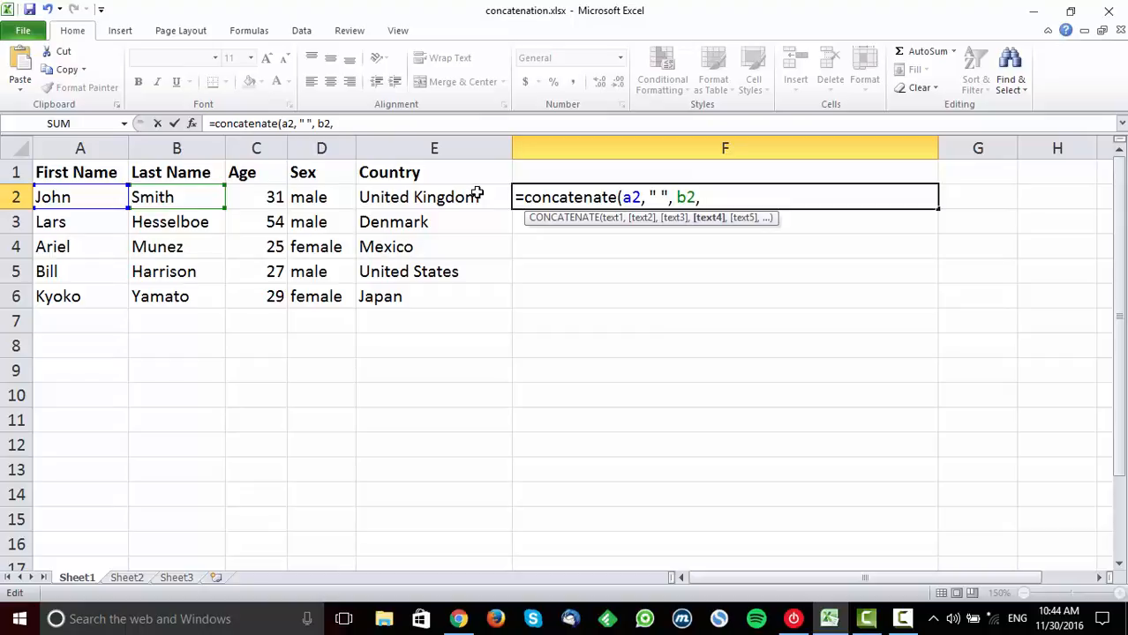
Extend the F2 formula with the text " is a " followed by the age reference c2
{"action": "type", "text": " \""}
{"action": "type", "text": "i"}
{"action": "key", "text": "BackSpace"}
{"action": "type", "text": "is a \","}
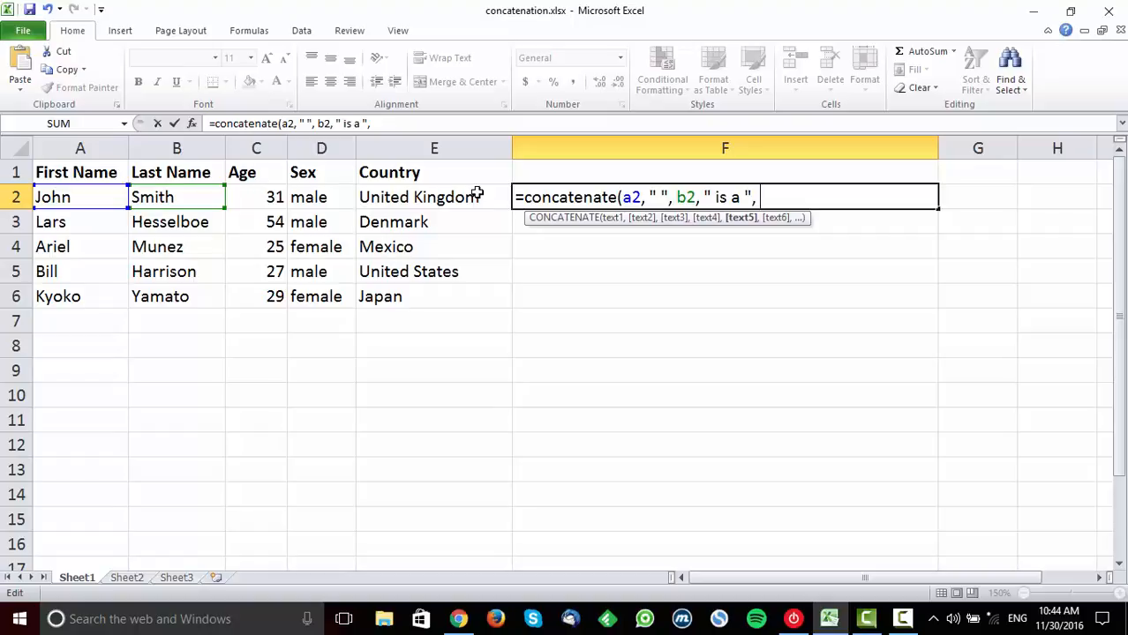
{"action": "type", "text": "c2,"}
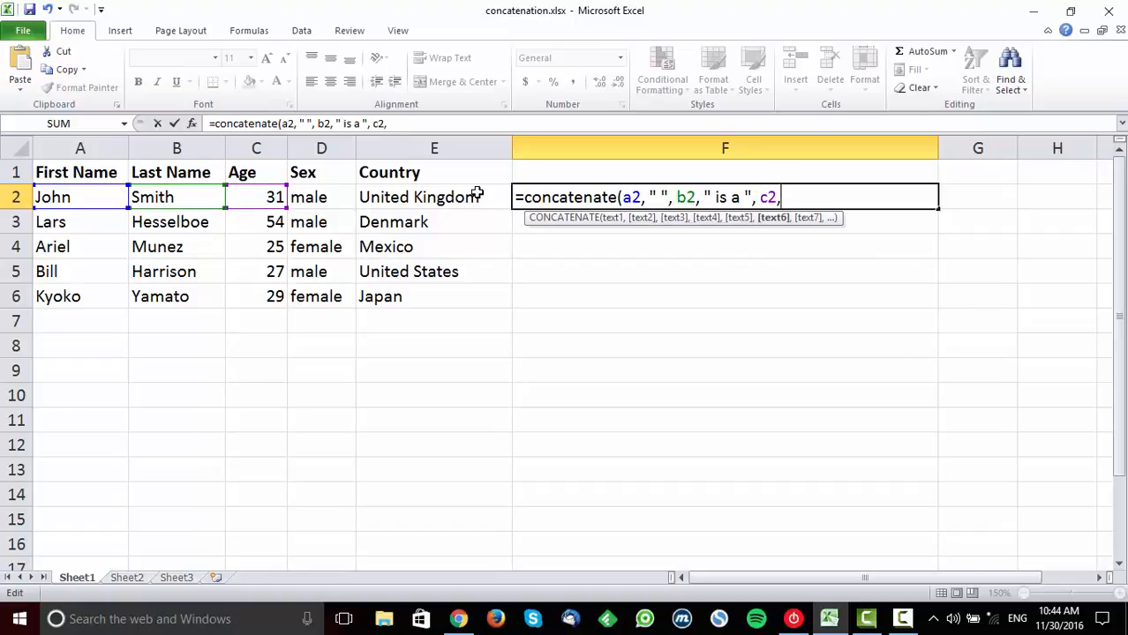
Add the text " years old " and the sex reference d2 to the F2 formula
{"action": "type", "text": " \" year"}
{"action": "key", "text": "BackSpace"}
{"action": "type", "text": "s old"}
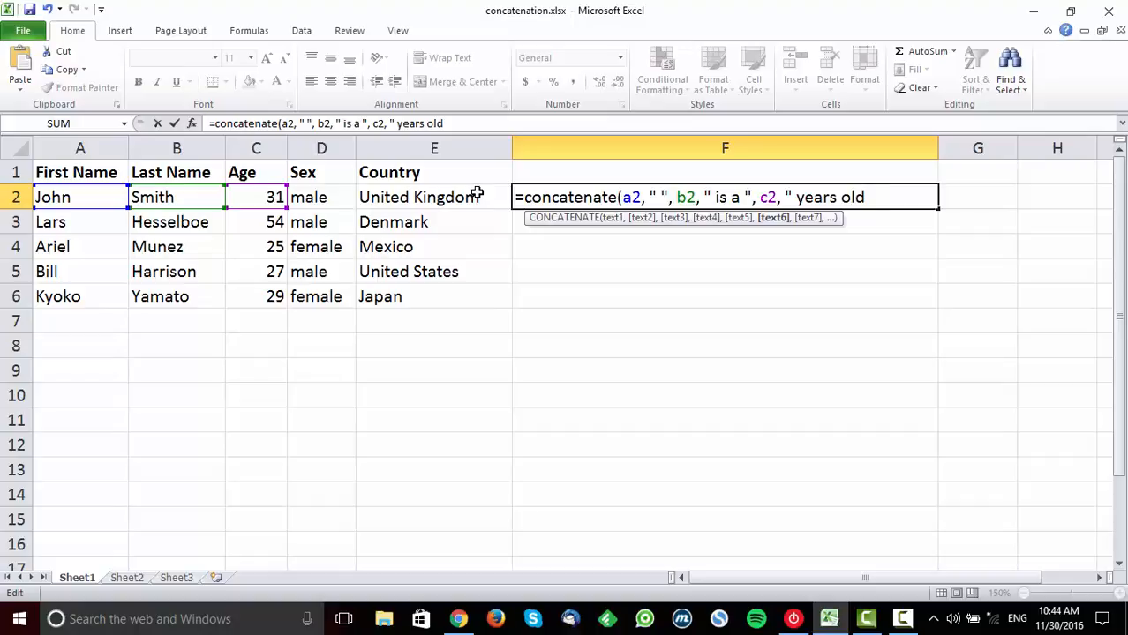
{"action": "type", "text": " \","}
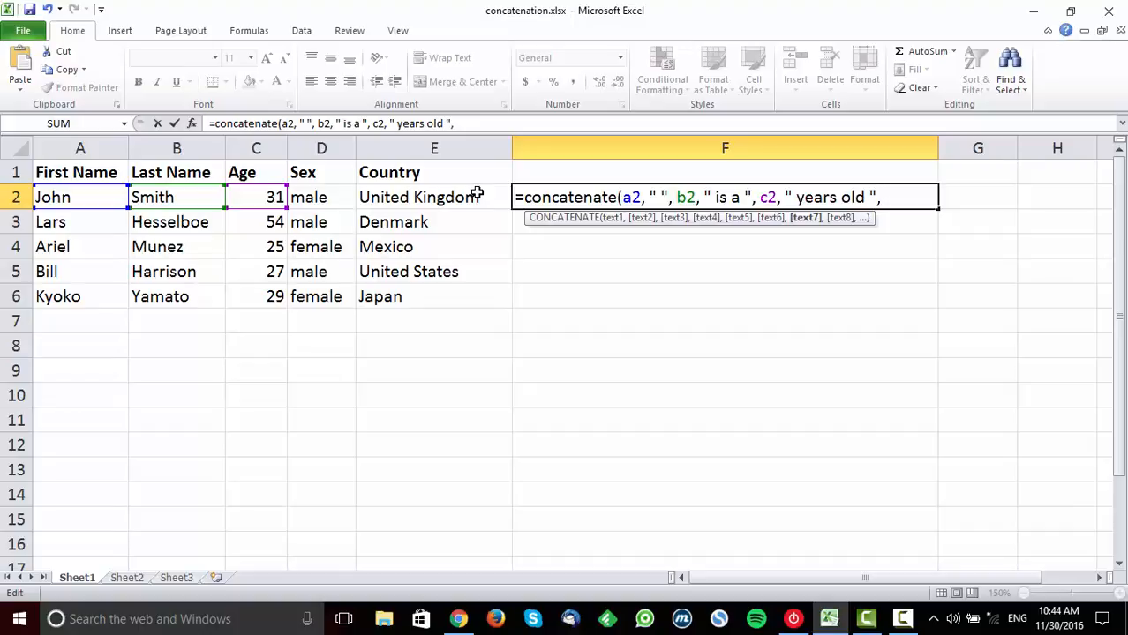
{"action": "type", "text": "d2,"}
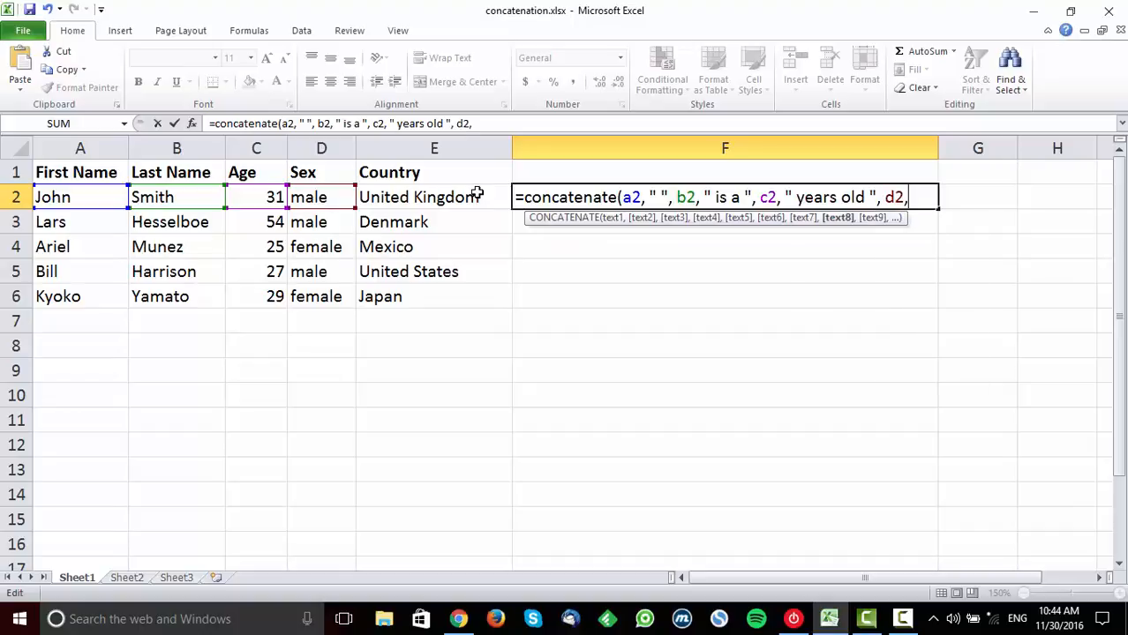
Complete the F2 formula with " from ", the country reference e2 and the closing text " .", and enter it
{"action": "type", "text": " \" from :"}
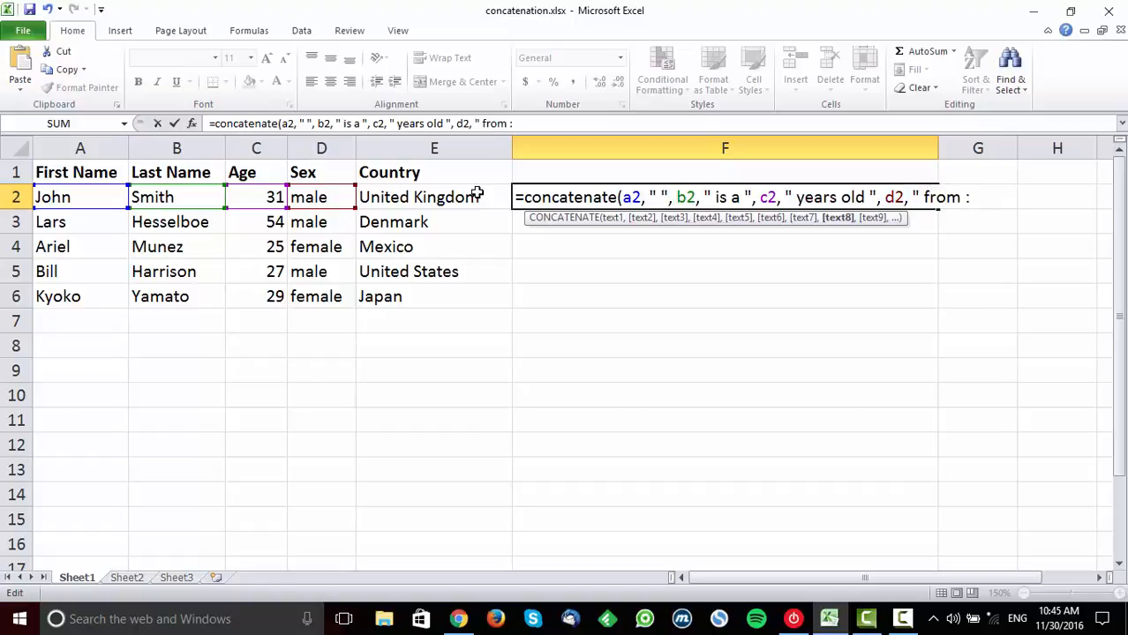
{"action": "key", "text": "BackSpace"}
{"action": "type", "text": "\","}
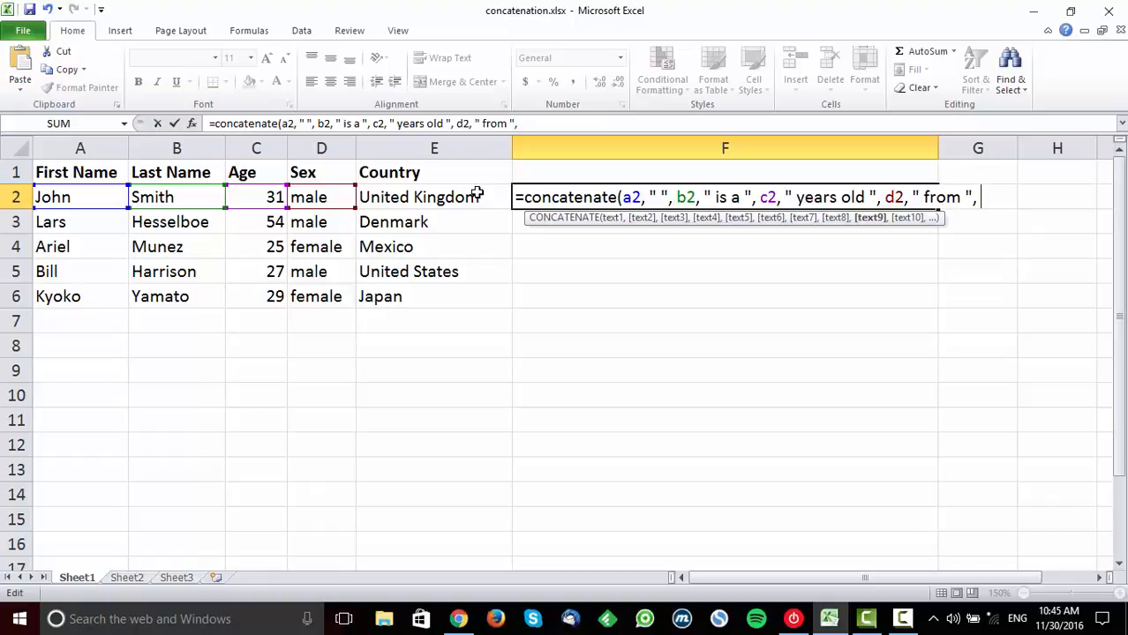
{"action": "type", "text": "e2"}
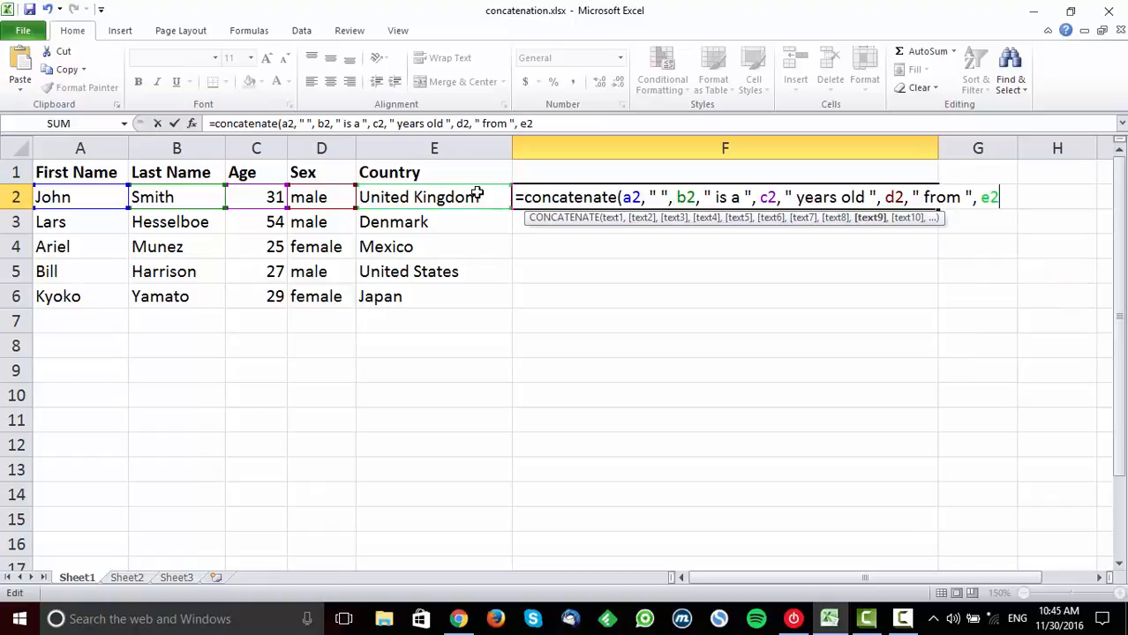
{"action": "type", "text": ", \""}
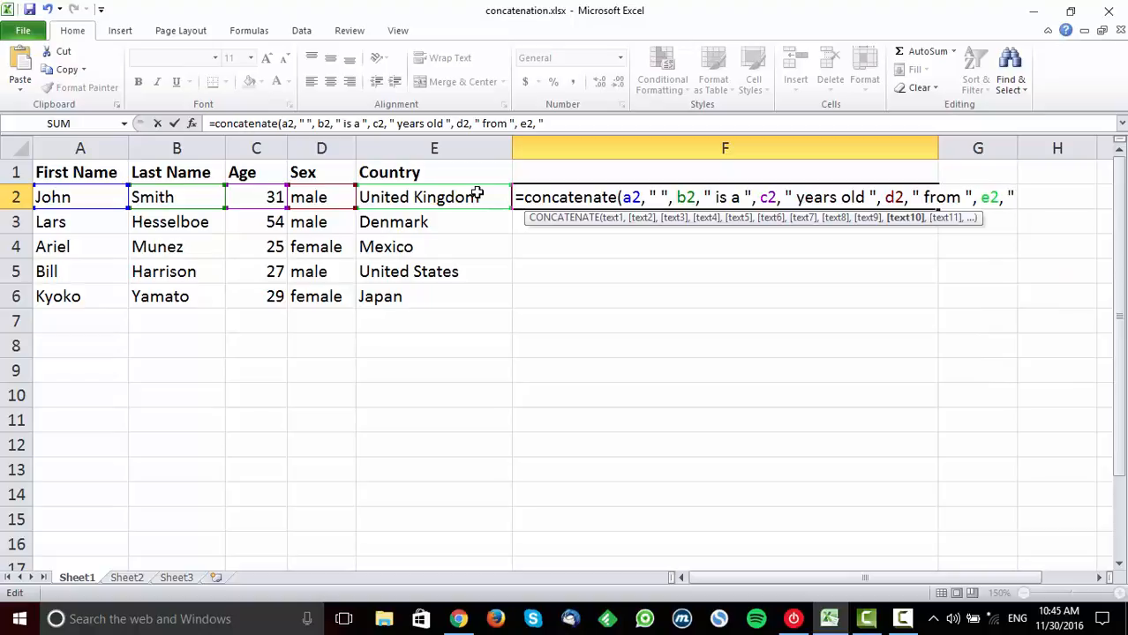
{"action": "type", "text": " .\")"}
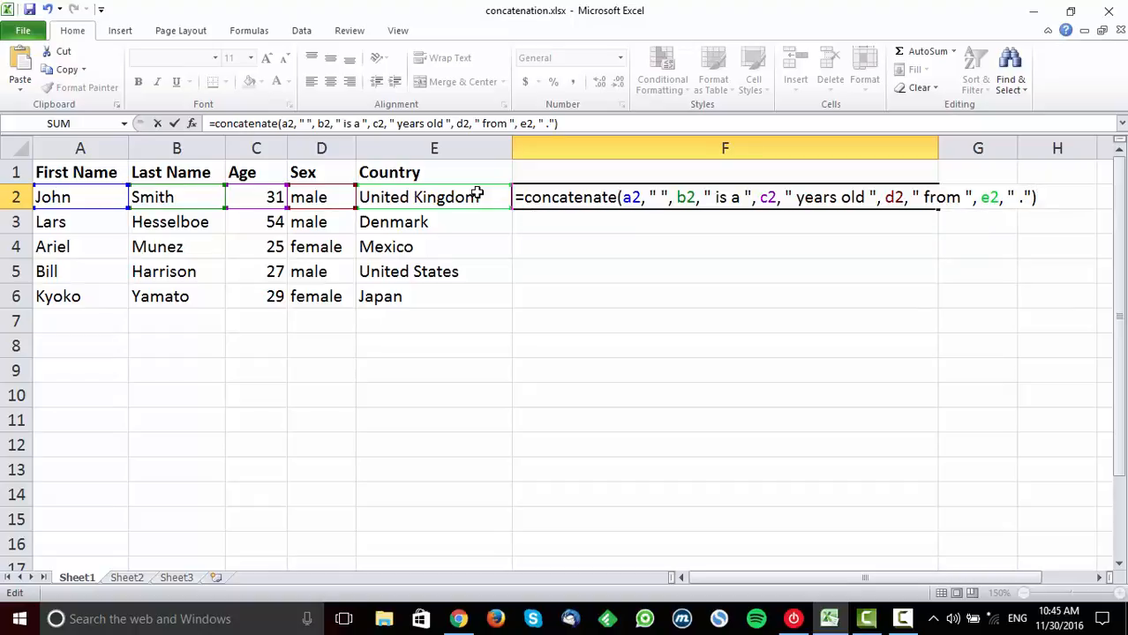
{"action": "key", "text": "Return"}
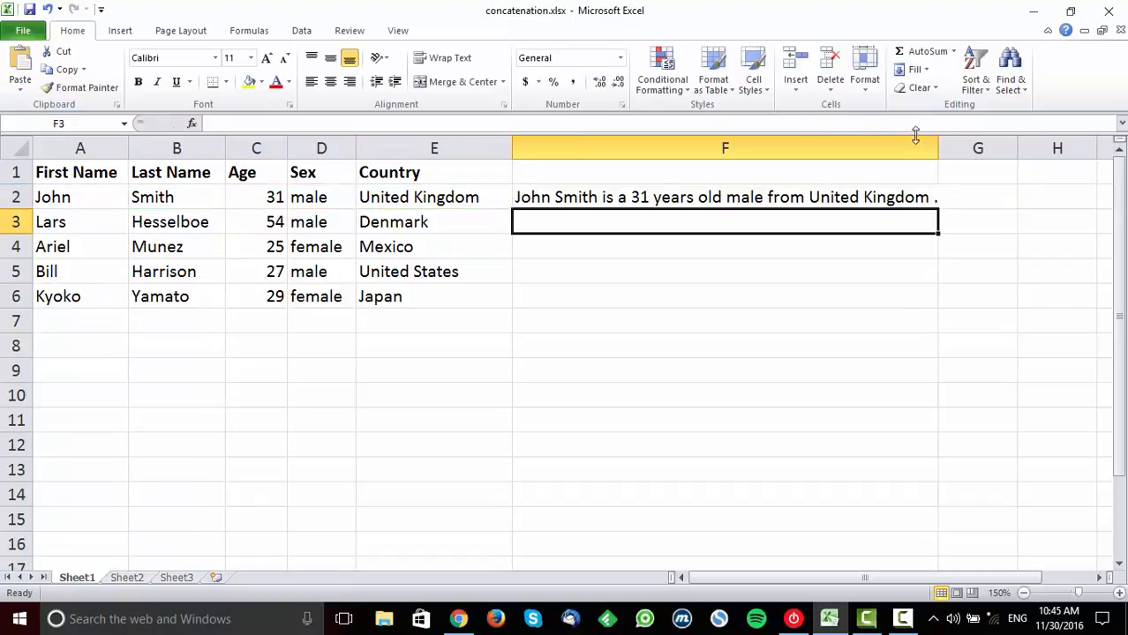
Widen column F slightly and remove the space before the period in the F2 formula, making its last argument "."
{"action": "left_click_drag", "start_coordinate": [941, 143], "coordinate": [981, 146]}
{"action": "left_click", "coordinate": [939, 200]}
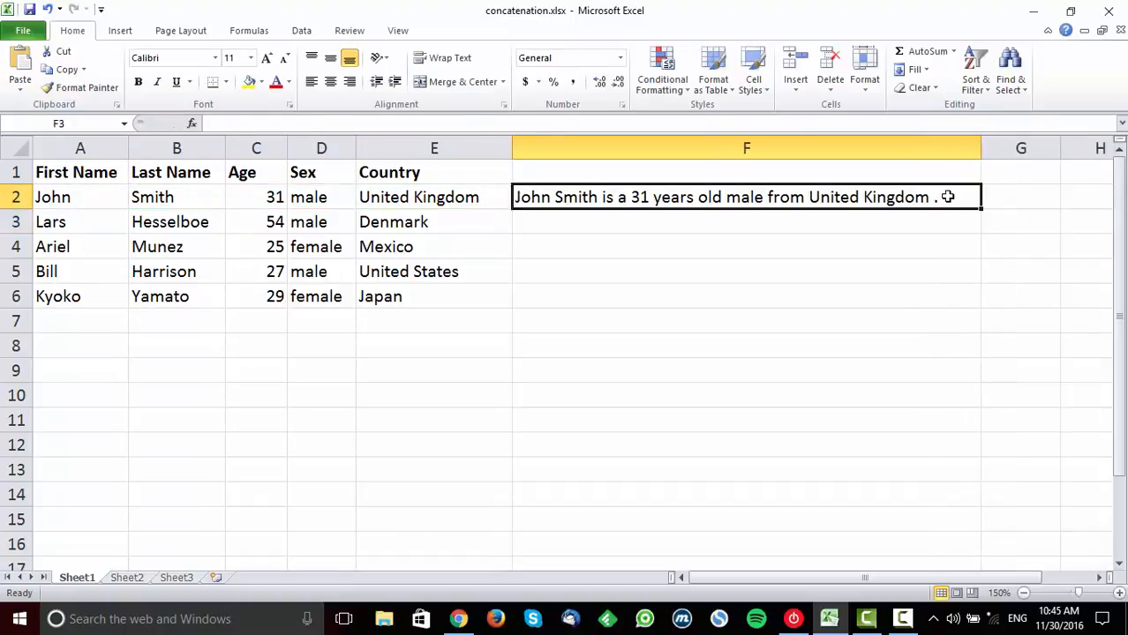
{"action": "double_click", "coordinate": [951, 196]}
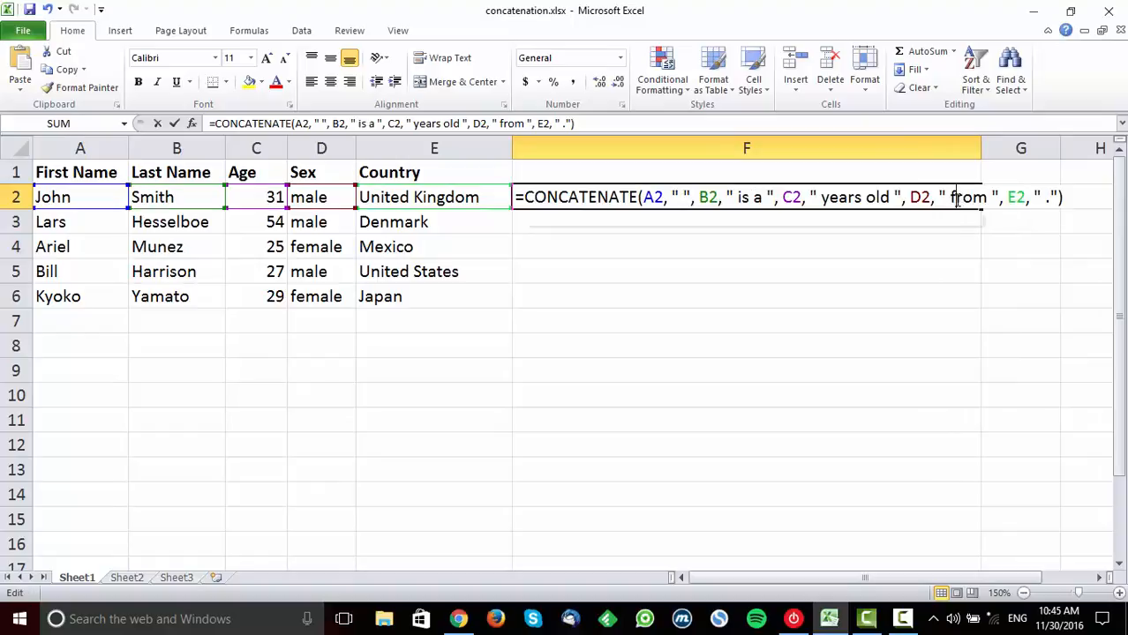
{"action": "left_click", "coordinate": [1045, 196]}
{"action": "key", "text": "BackSpace"}
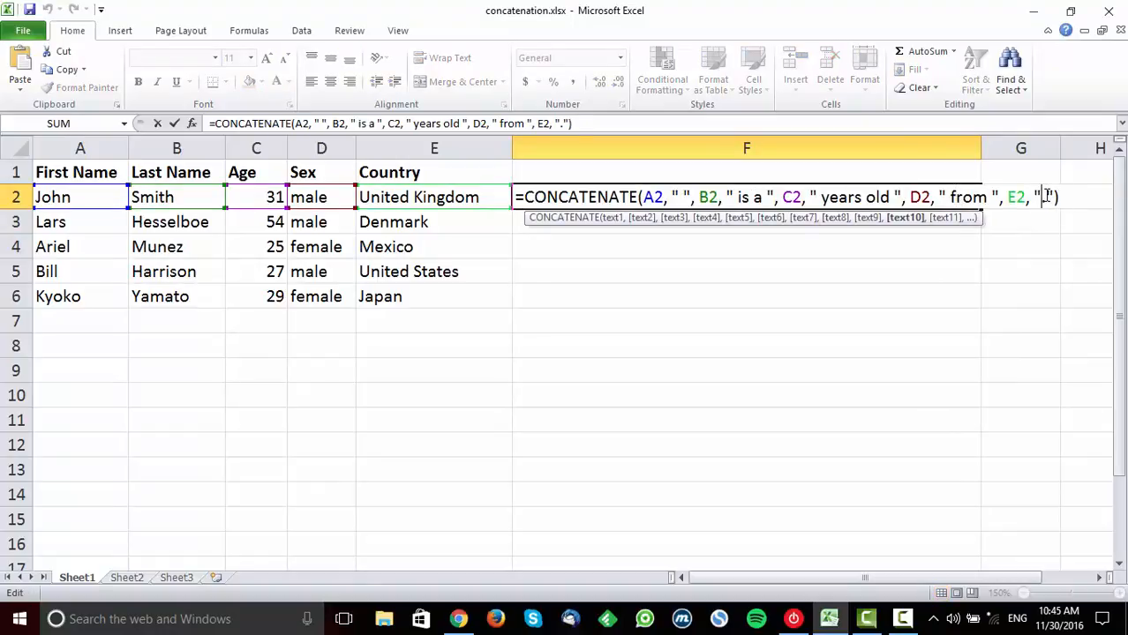
{"action": "key", "text": "Return"}
{"action": "left_click", "coordinate": [937, 196]}
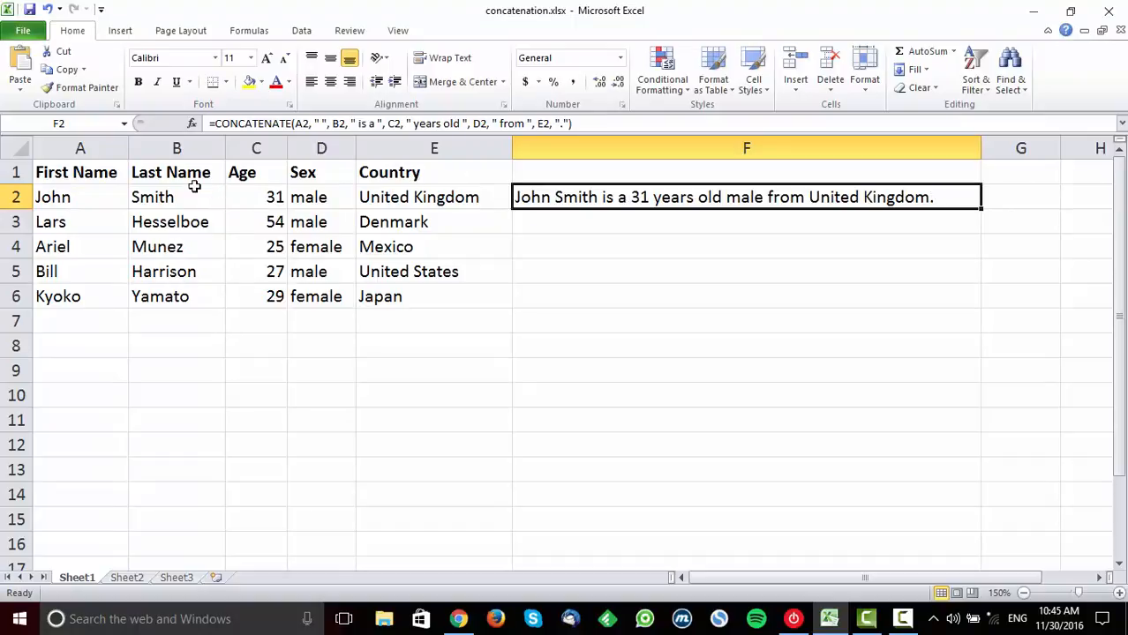
Review source columns A through E one by one and compare them with the combined sentence in F2
{"action": "left_click", "coordinate": [108, 142]}
{"action": "left_click", "coordinate": [176, 146]}
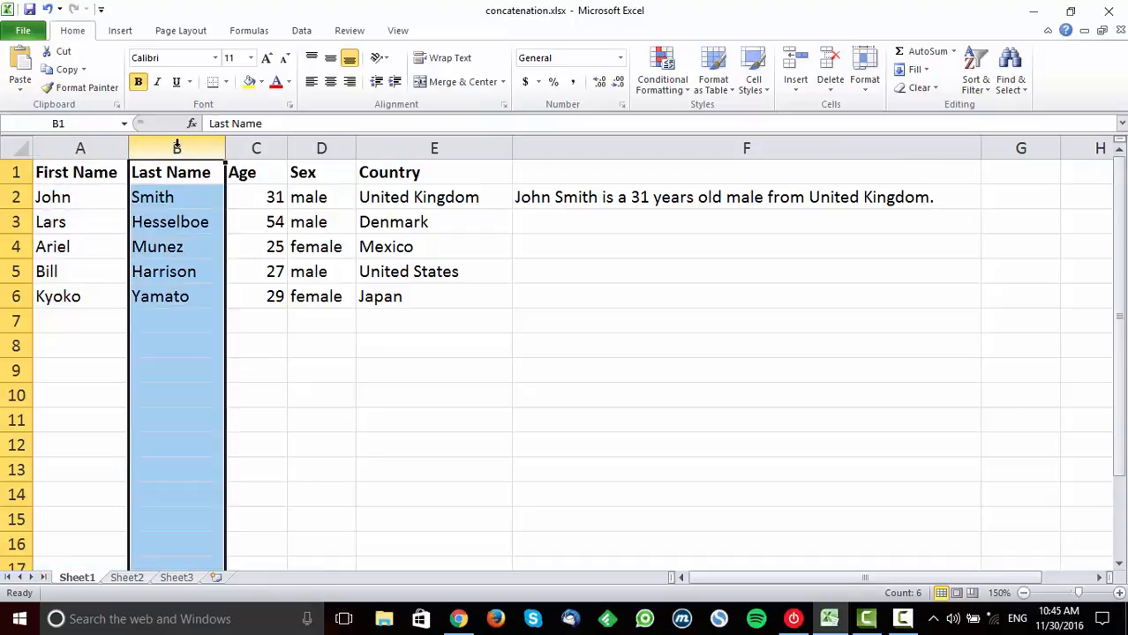
{"action": "left_click", "coordinate": [254, 147]}
{"action": "left_click", "coordinate": [315, 146]}
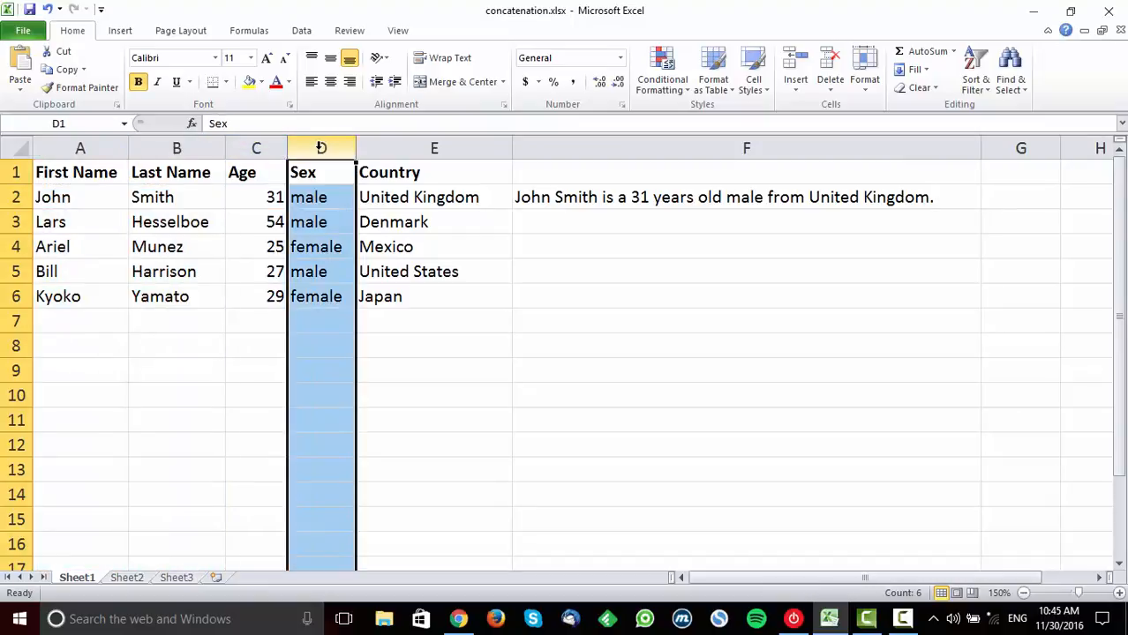
{"action": "left_click", "coordinate": [395, 149]}
{"action": "left_click", "coordinate": [572, 200]}
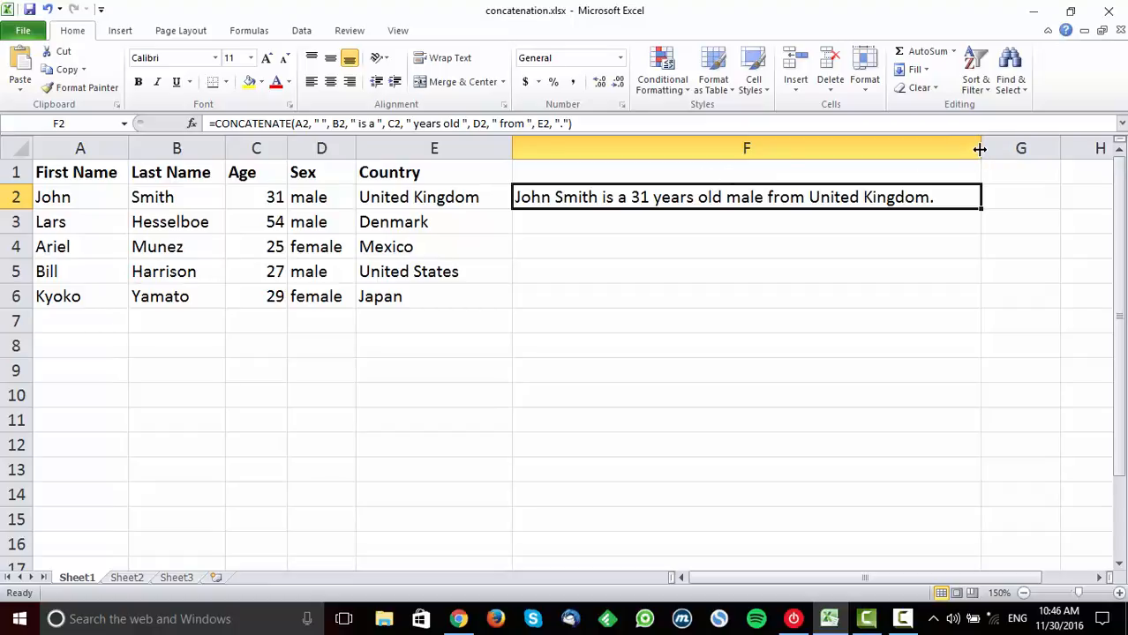
Narrow column F slightly to fit the sentence and fill the F2 formula down through F6
{"action": "left_click_drag", "start_coordinate": [980, 150], "coordinate": [958, 150]}
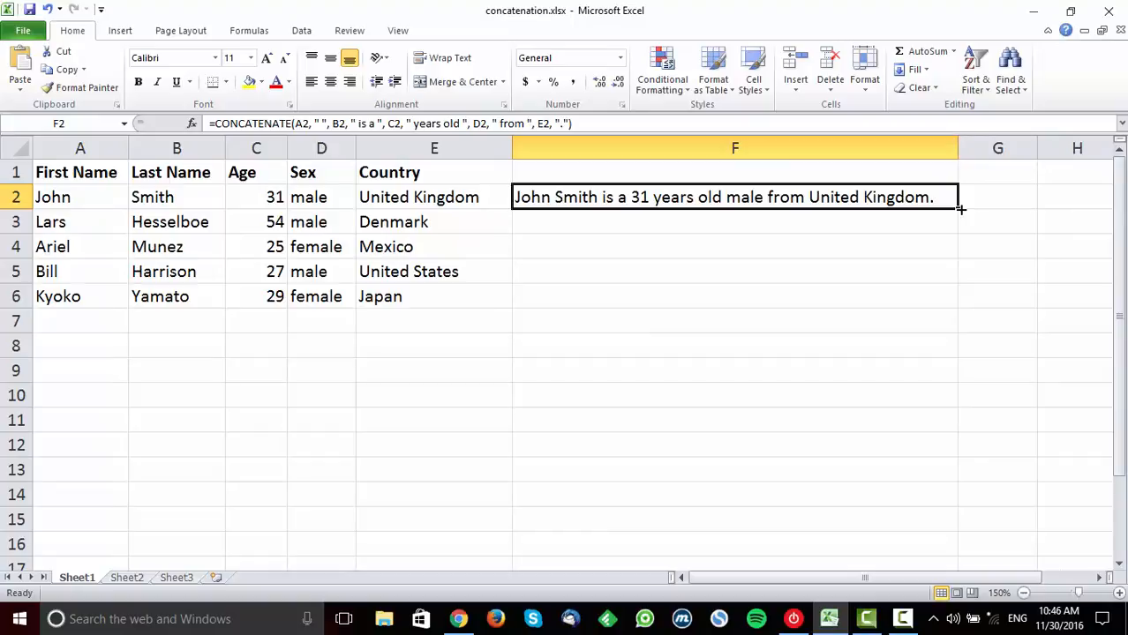
{"action": "left_click_drag", "start_coordinate": [958, 208], "coordinate": [966, 303]}
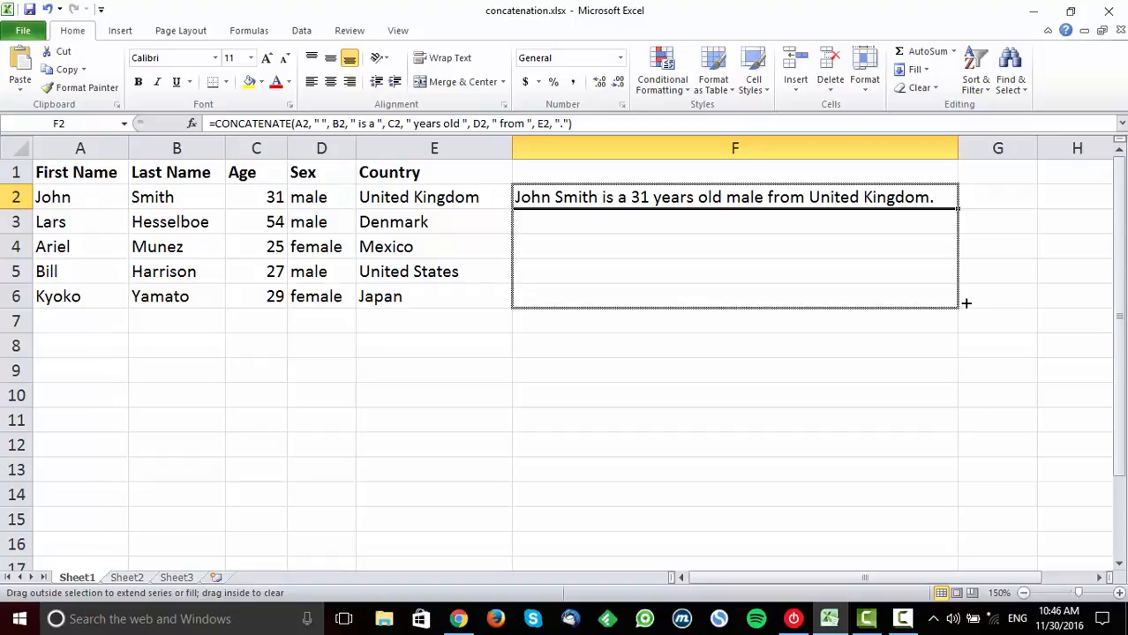
{"action": "left_click_drag", "start_coordinate": [966, 302], "coordinate": [966, 305]}
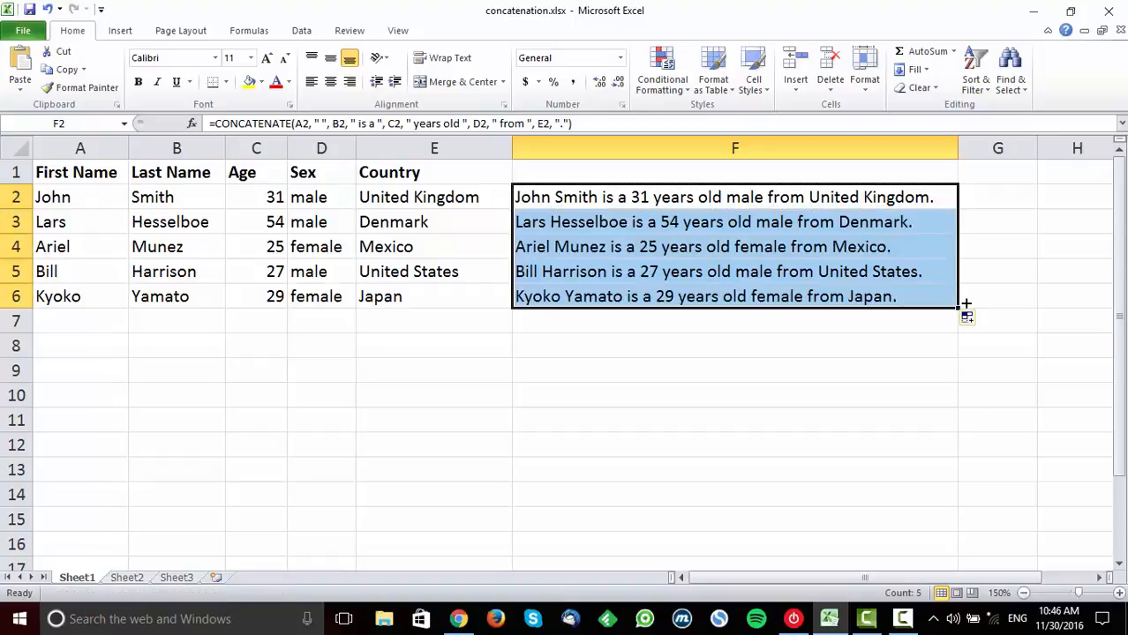
Examine the source cells across row 3 and compare them with the combined sentence in F3
{"action": "left_click", "coordinate": [206, 222]}
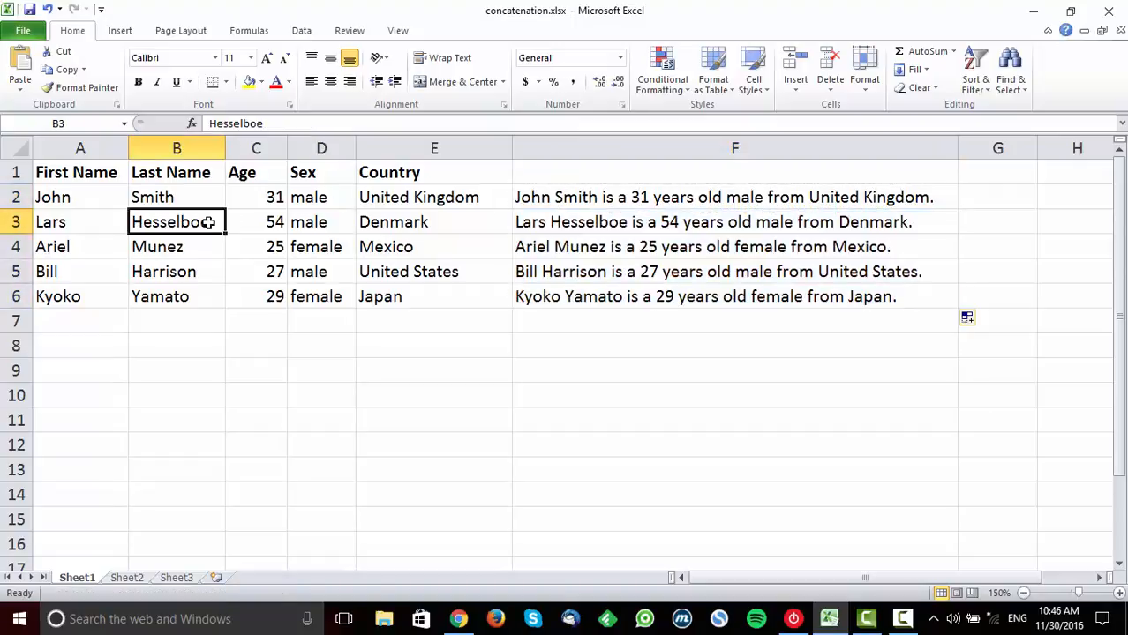
{"action": "key", "text": "Right"}
{"action": "key", "text": "Right"}
{"action": "key", "text": "Right"}
{"action": "key", "text": "Right"}
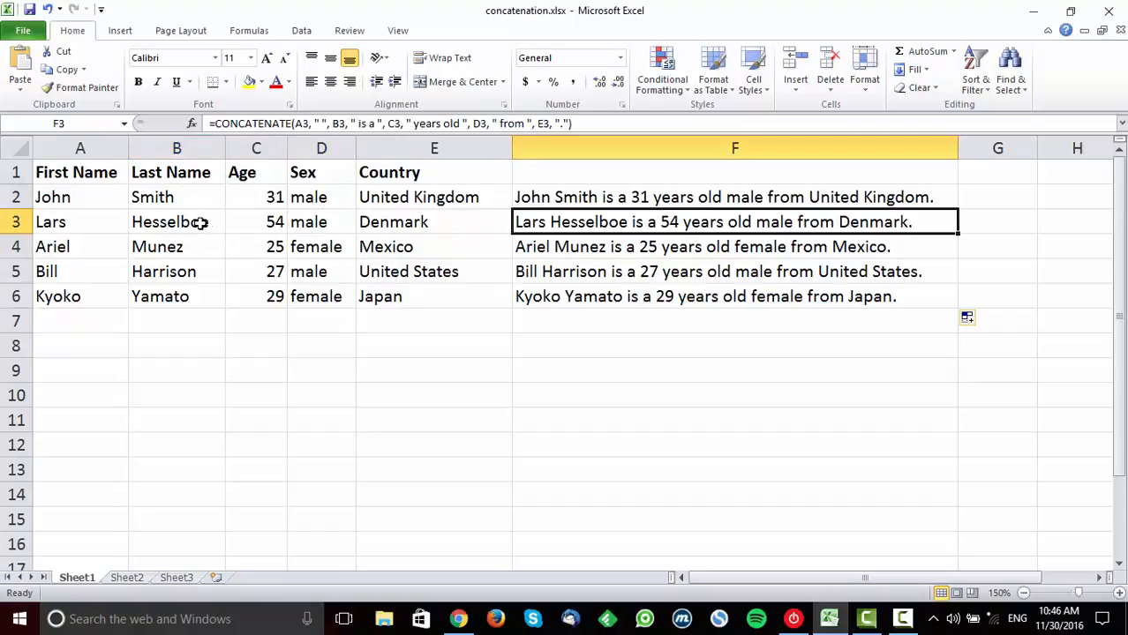
{"action": "left_click", "coordinate": [103, 220]}
{"action": "key", "text": "Right"}
{"action": "key", "text": "Right"}
{"action": "key", "text": "Right"}
{"action": "key", "text": "Right"}
{"action": "key", "text": "Right"}
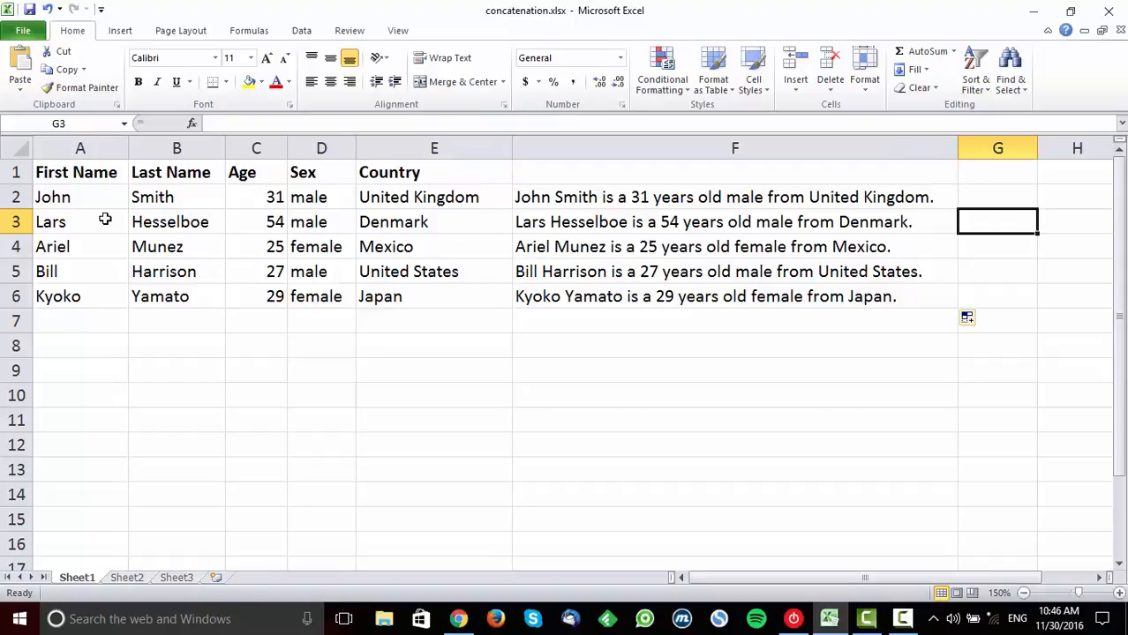
Return to cell F2 and open its CONCATENATE formula for editing
{"action": "key", "text": "Left"}
{"action": "key", "text": "Up"}
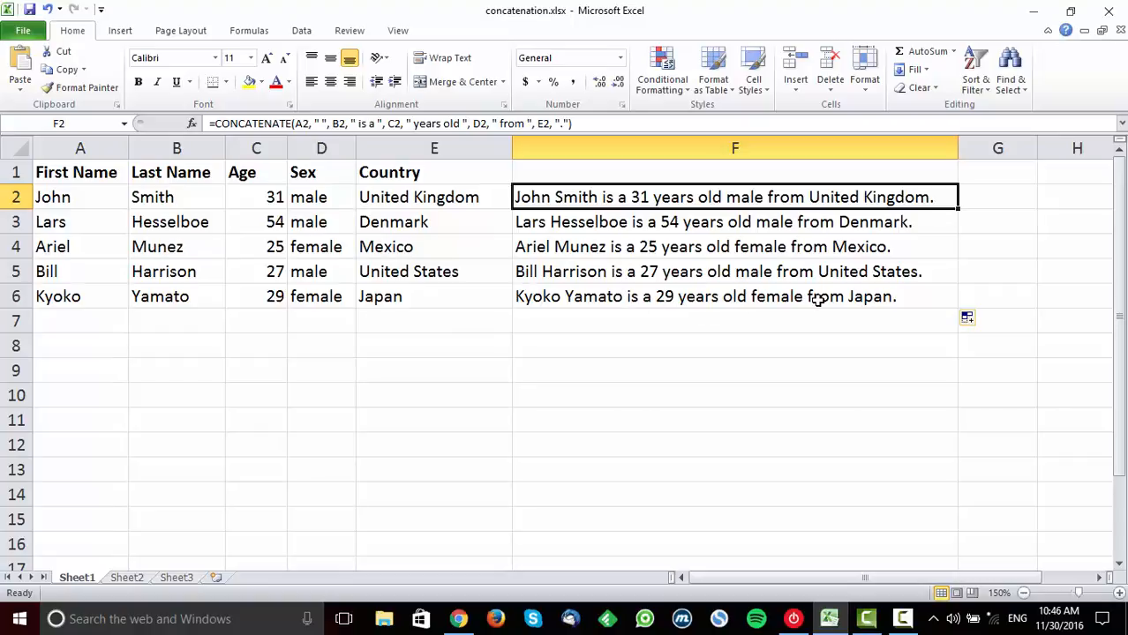
{"action": "left_click", "coordinate": [584, 124]}
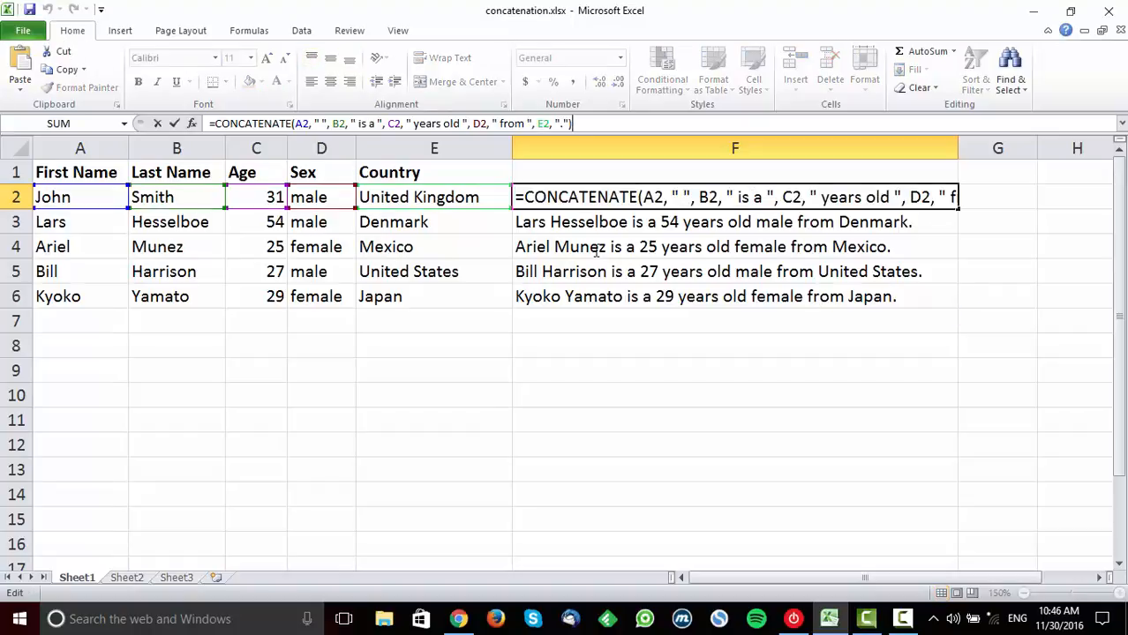